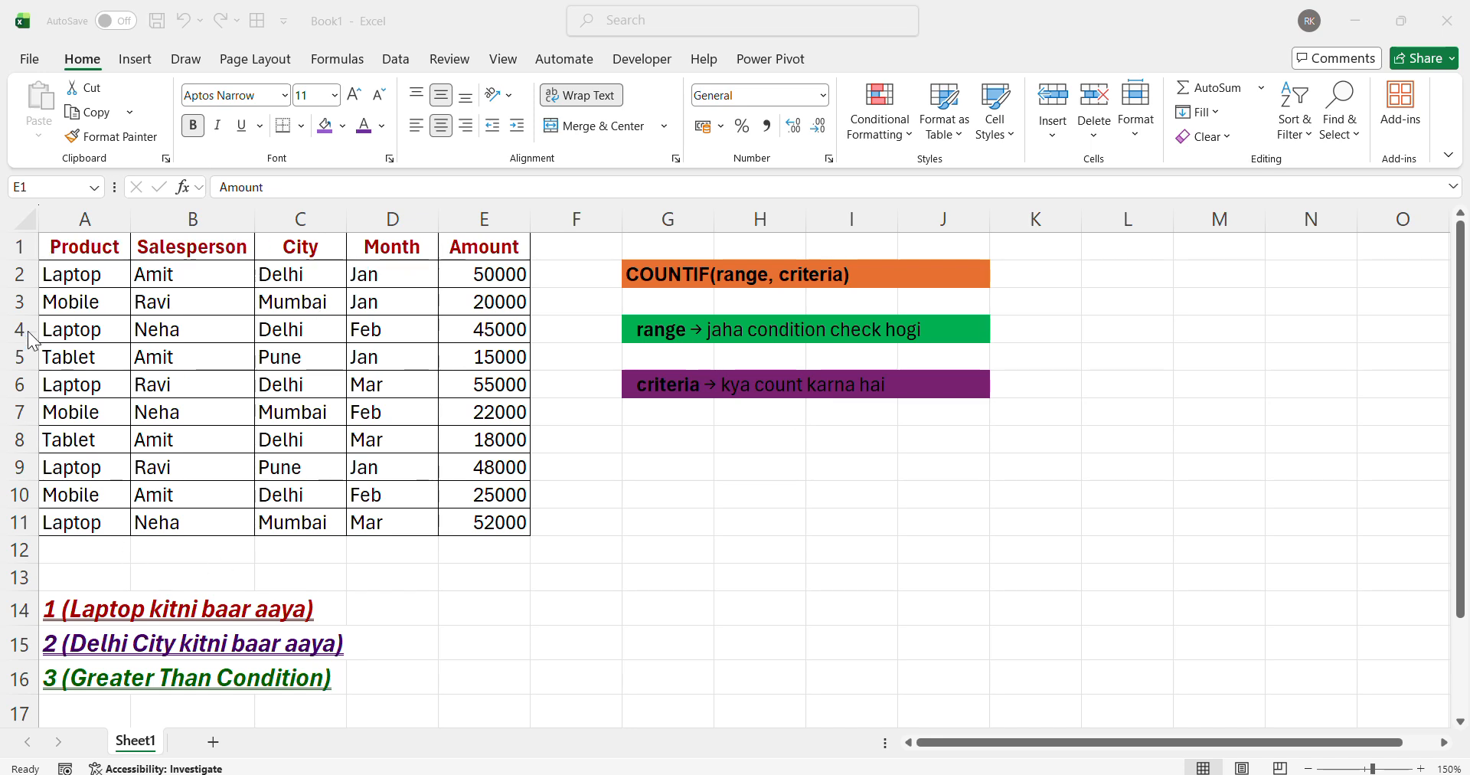
- Examine the sales table in A1:E11 and the first counting question in row 14
click(72, 238)
click(70, 249)
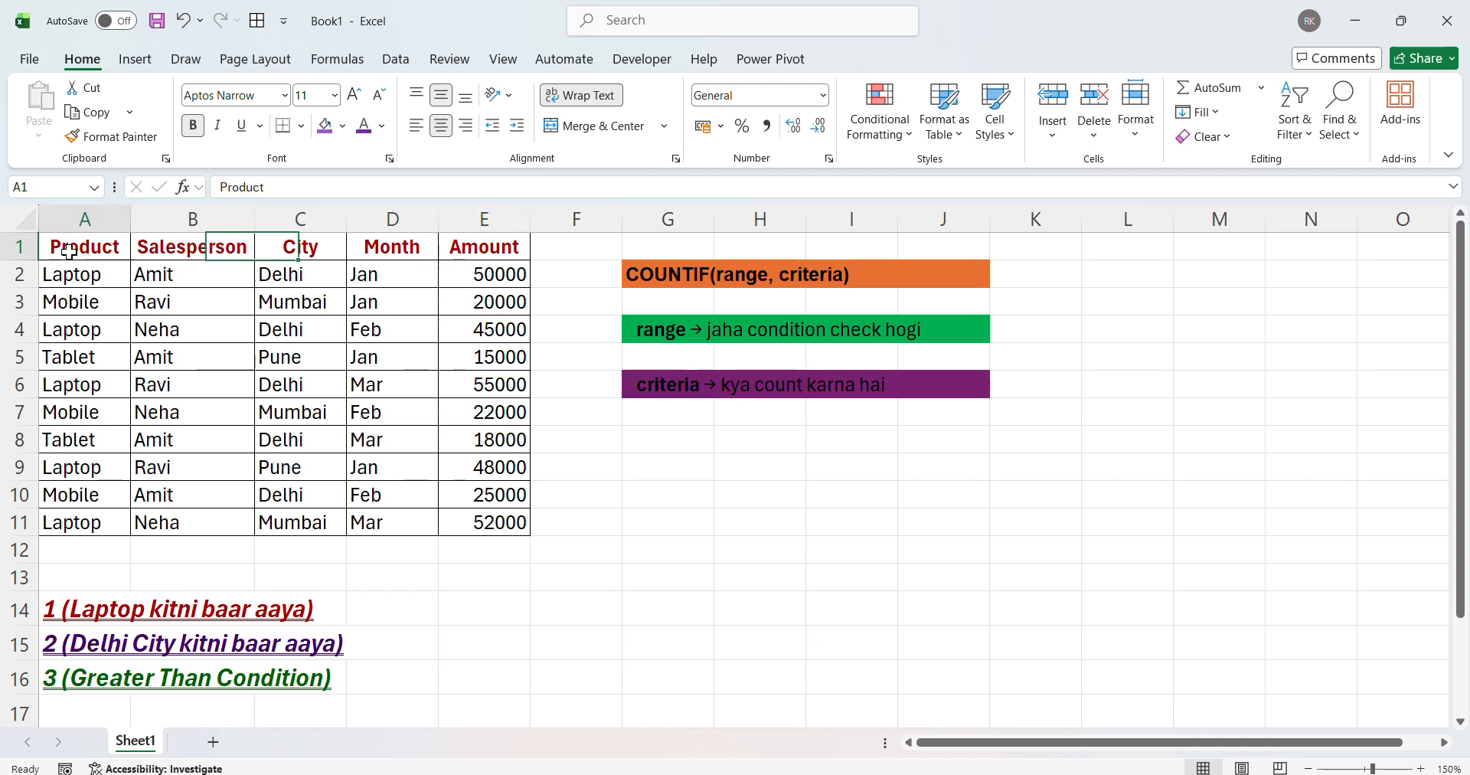
key(ctrl+shift+Right)
key(ctrl+shift+Down)
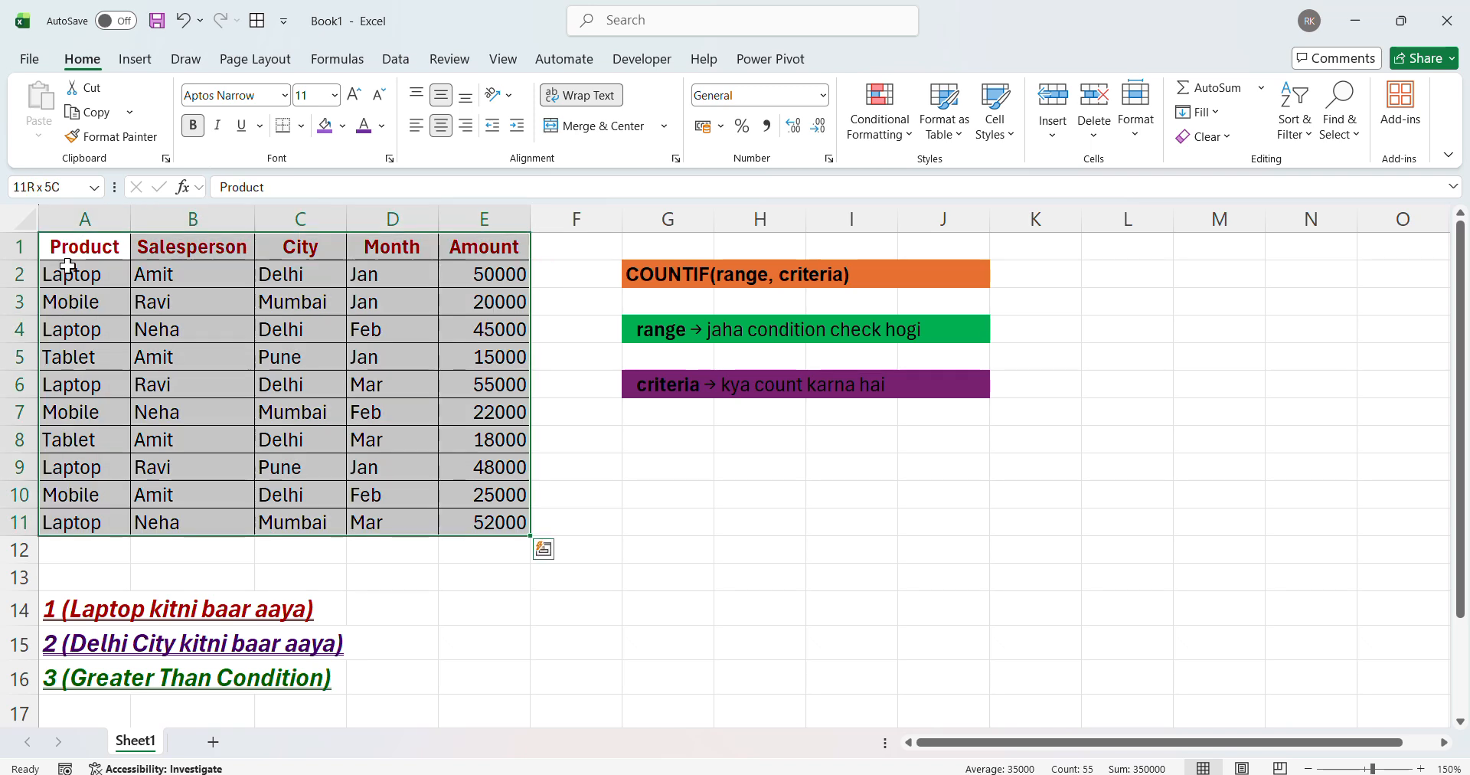
click(207, 602)
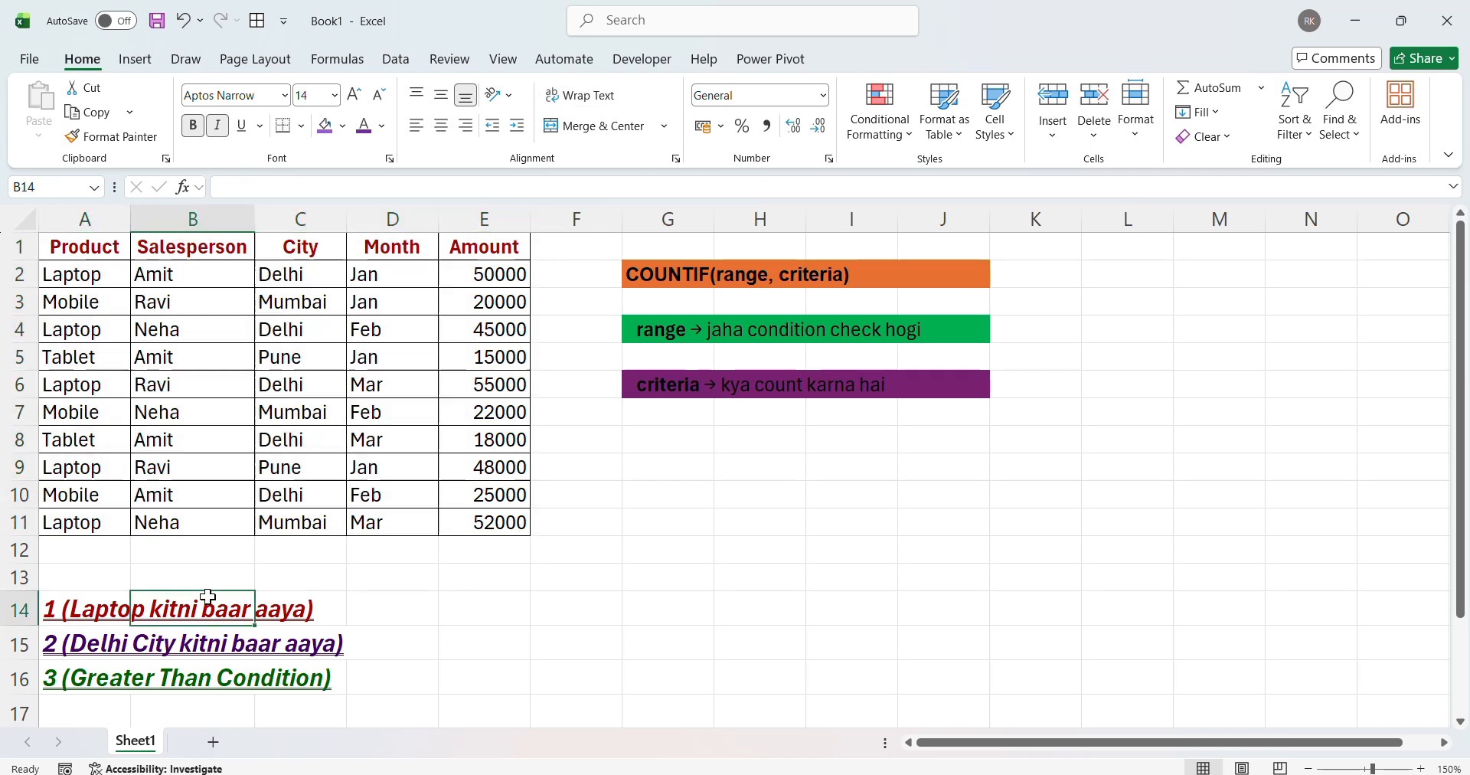
click(79, 612)
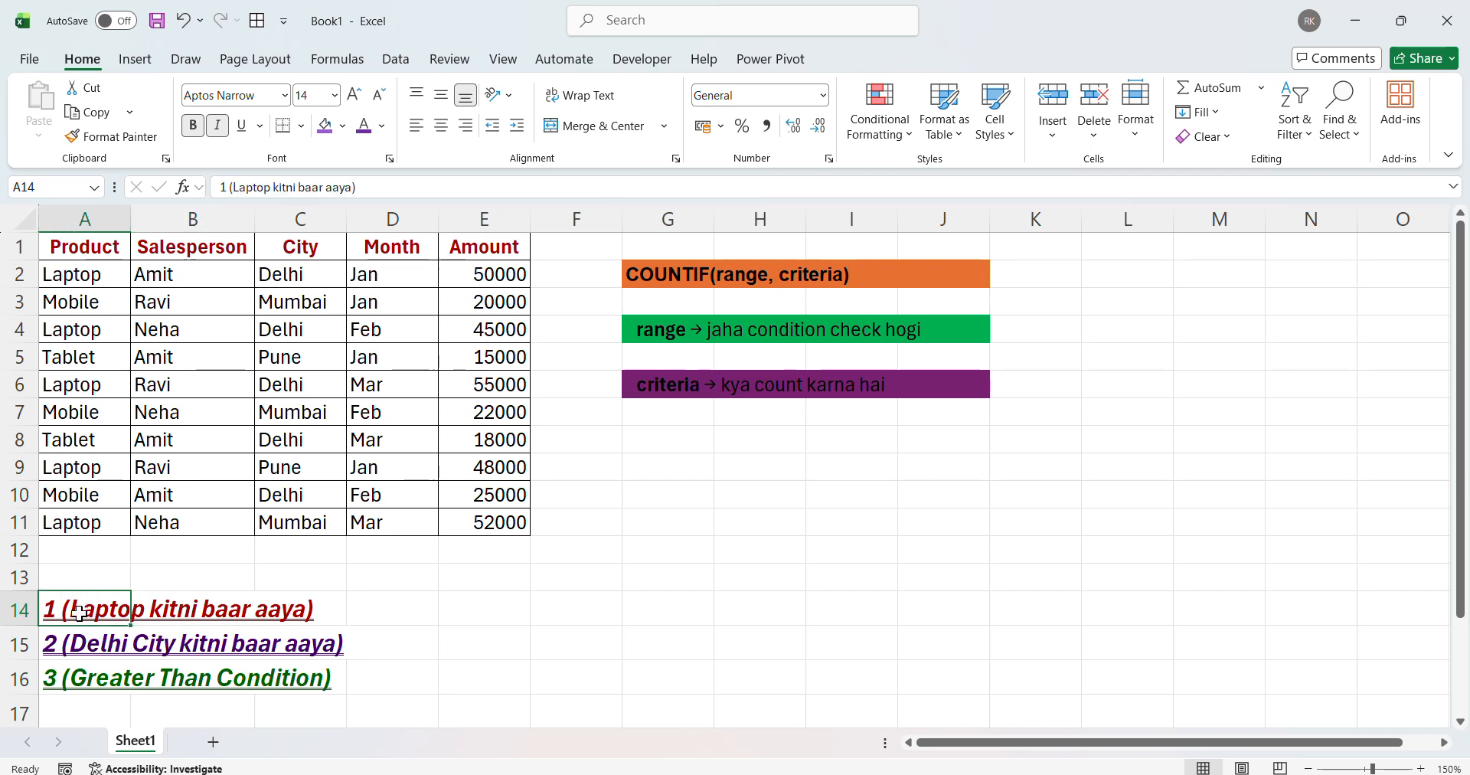
click(357, 611)
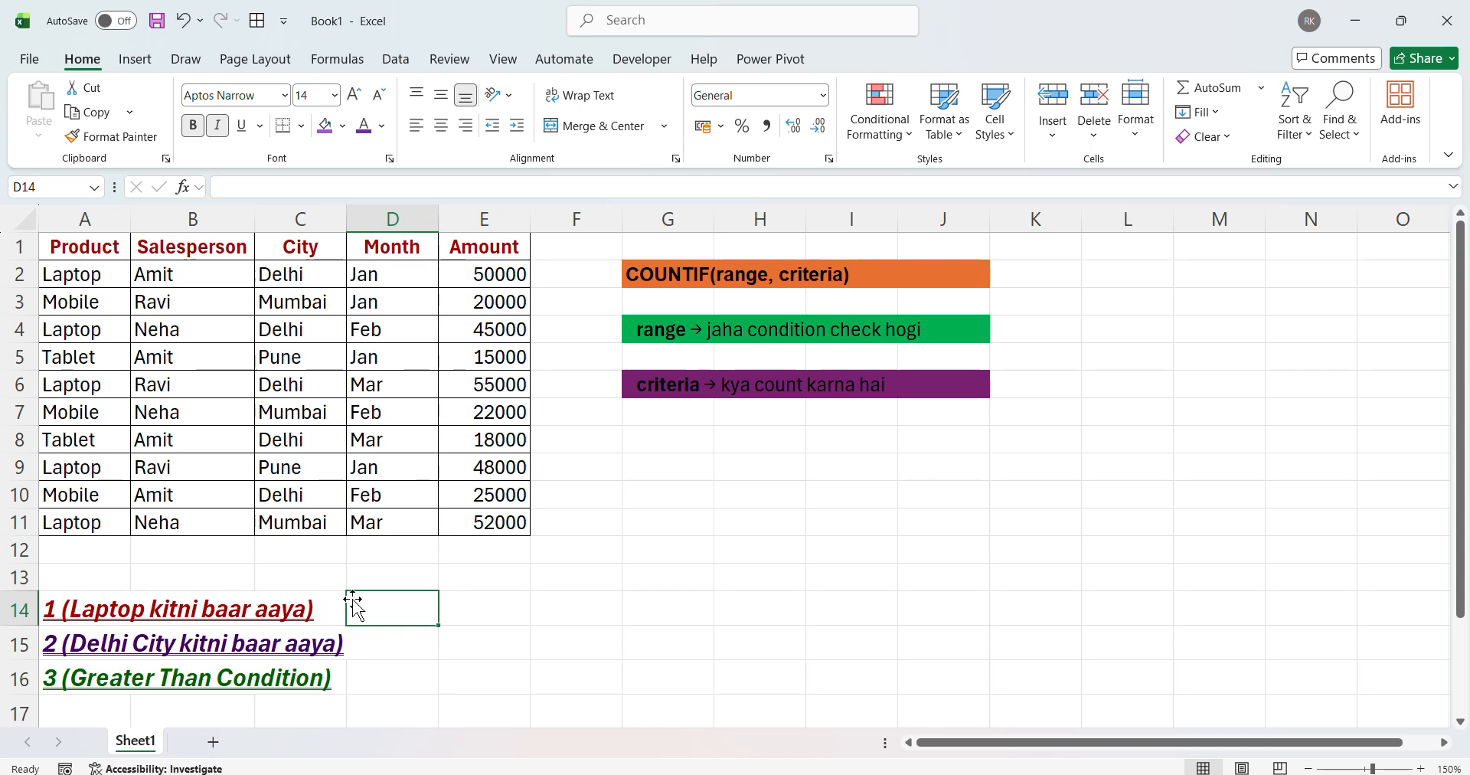
click(463, 614)
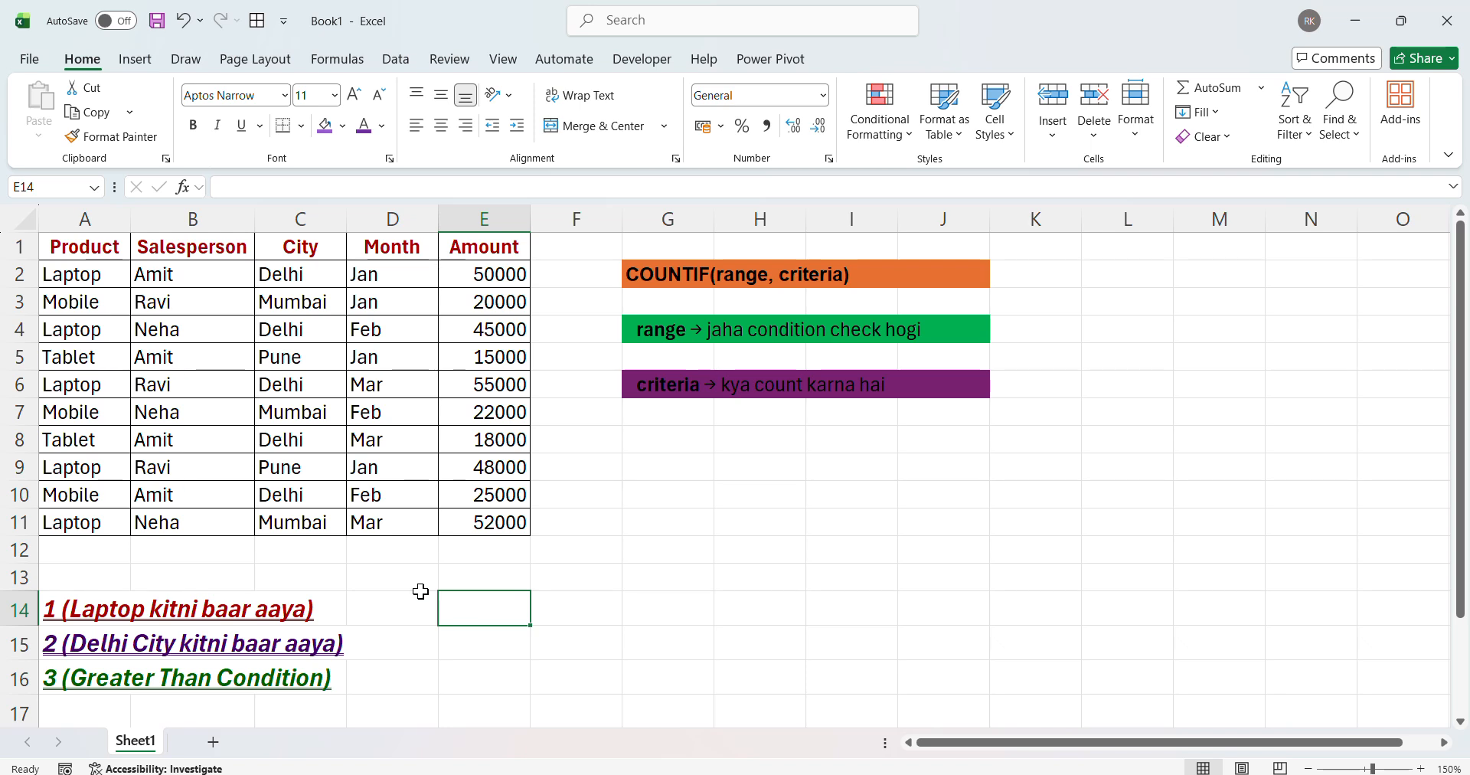
- Select all the Laptop entries in the Product column together to count them manually
ctrl+click(93, 274)
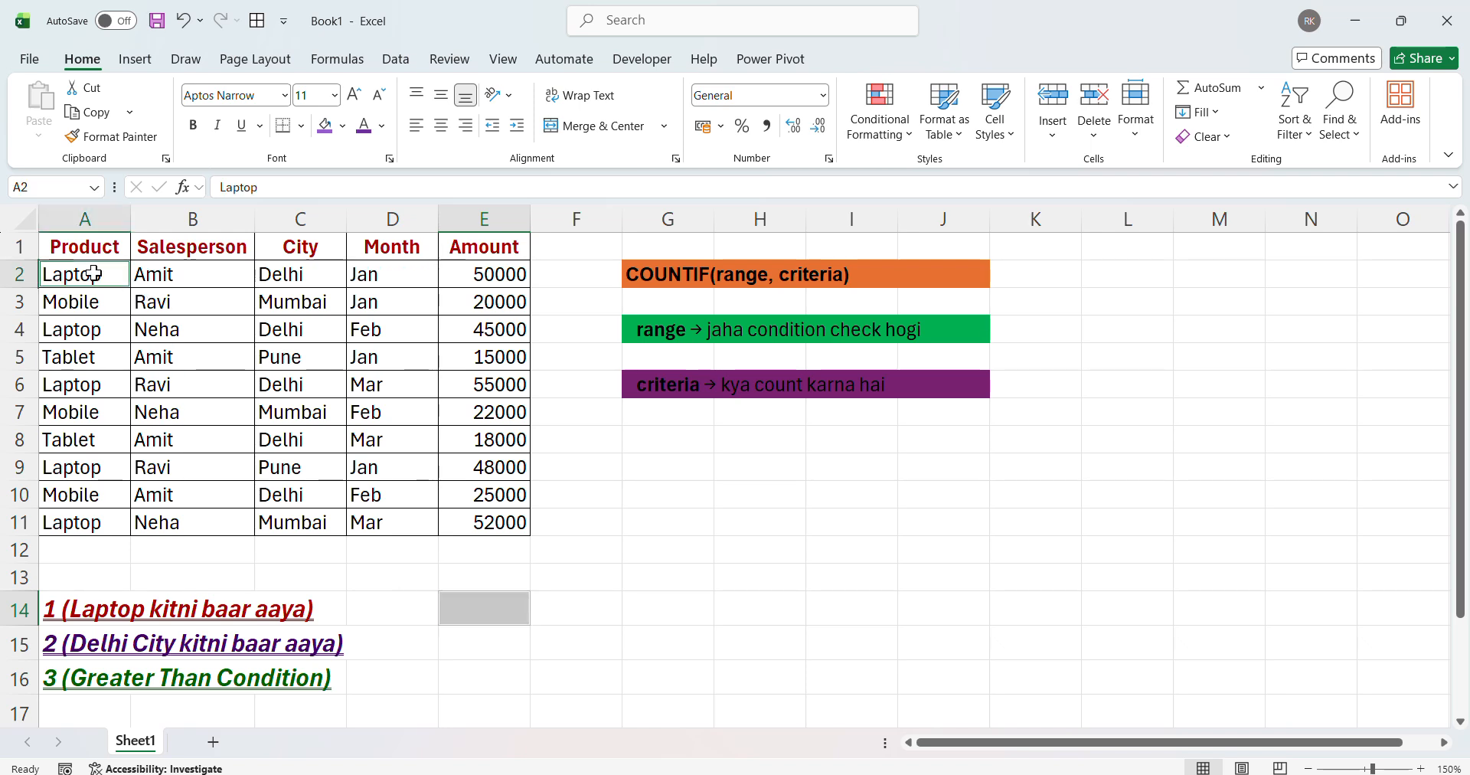
click(94, 273)
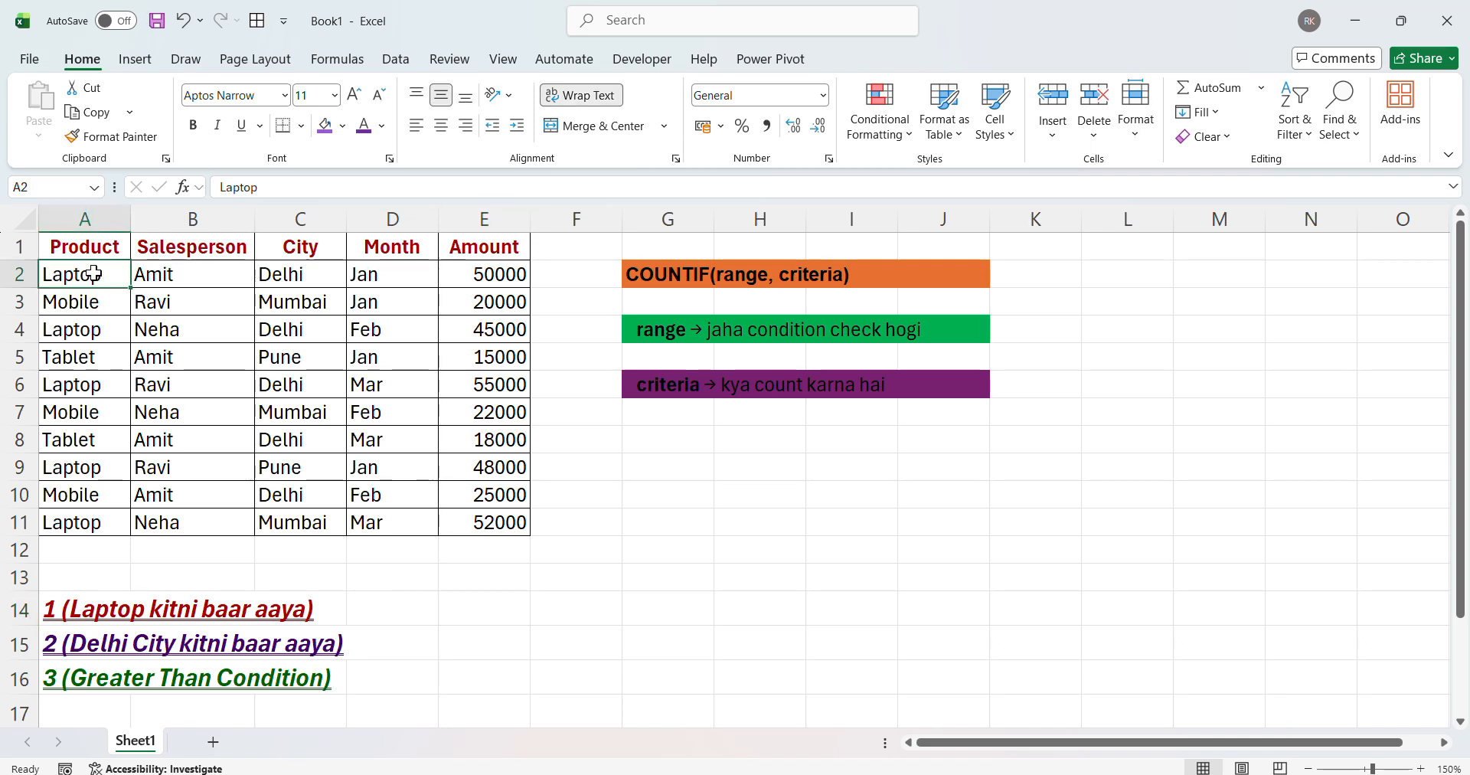
ctrl+click(86, 335)
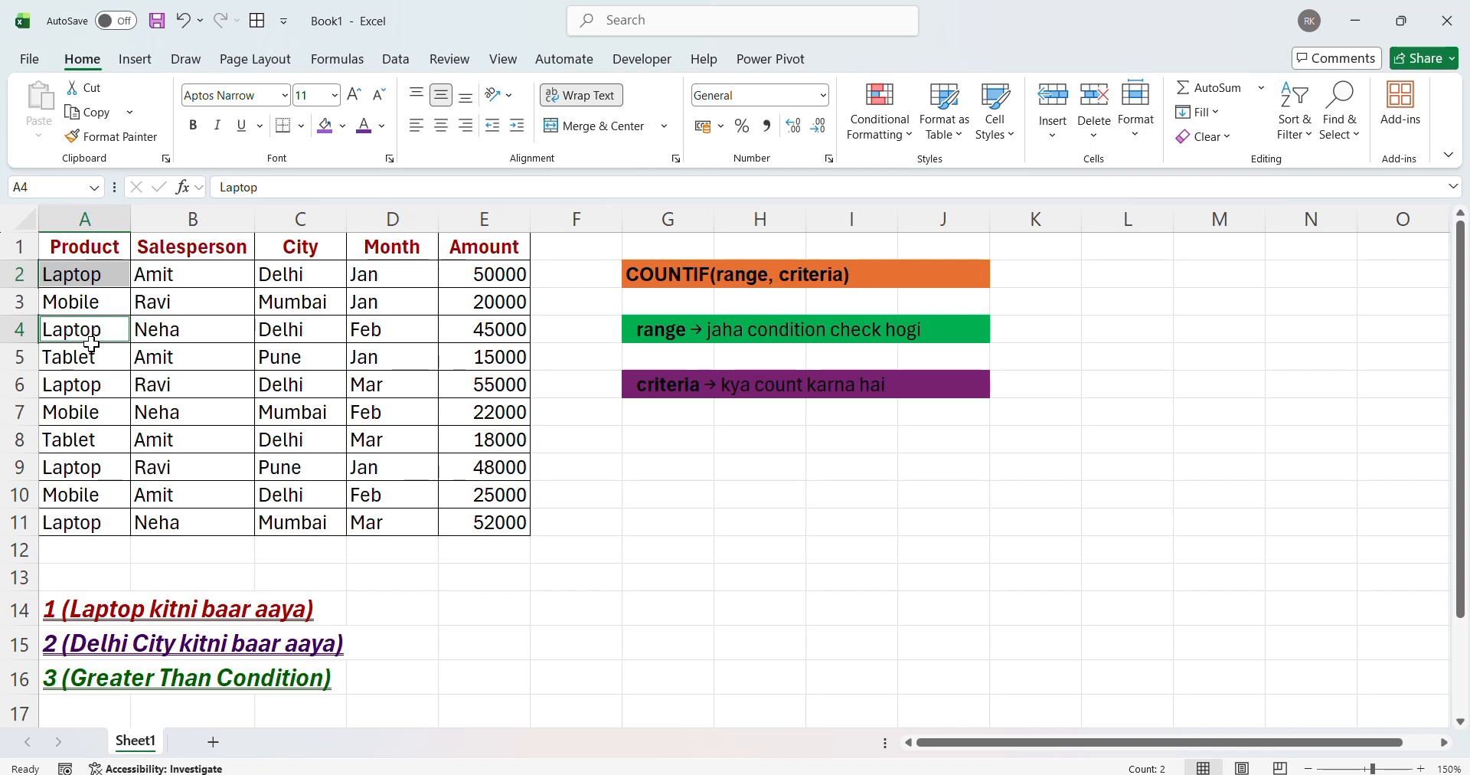
ctrl+click(87, 385)
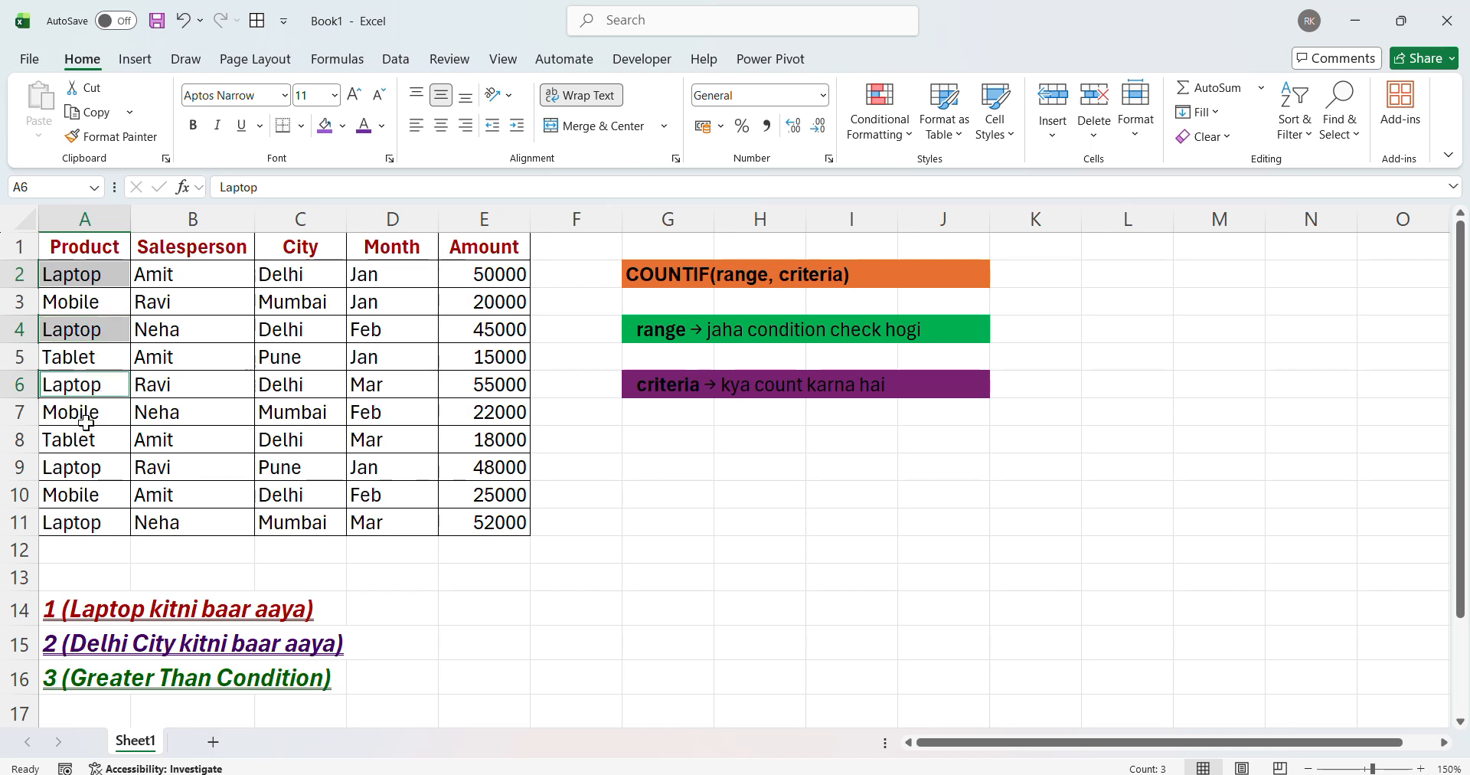
ctrl+click(79, 469)
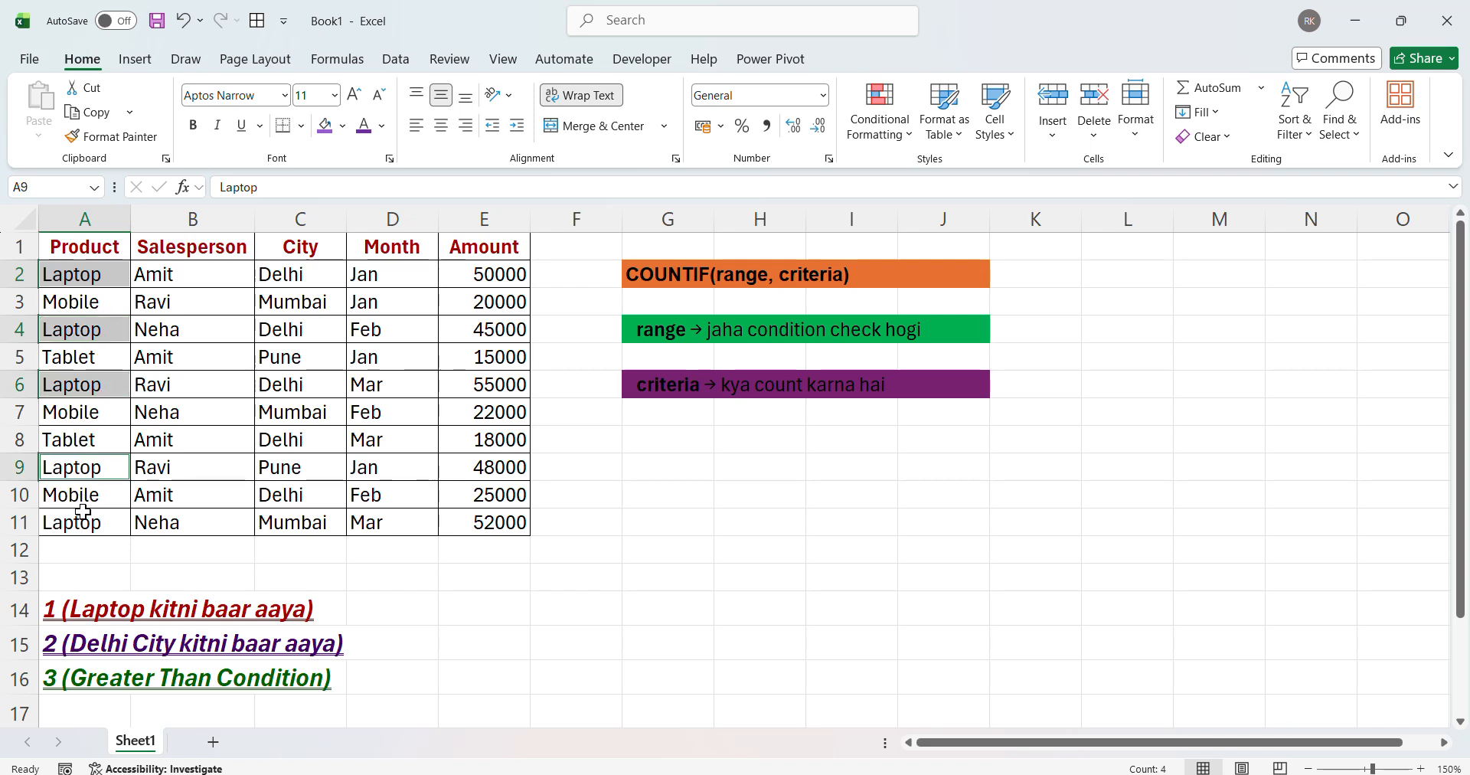
ctrl+click(83, 522)
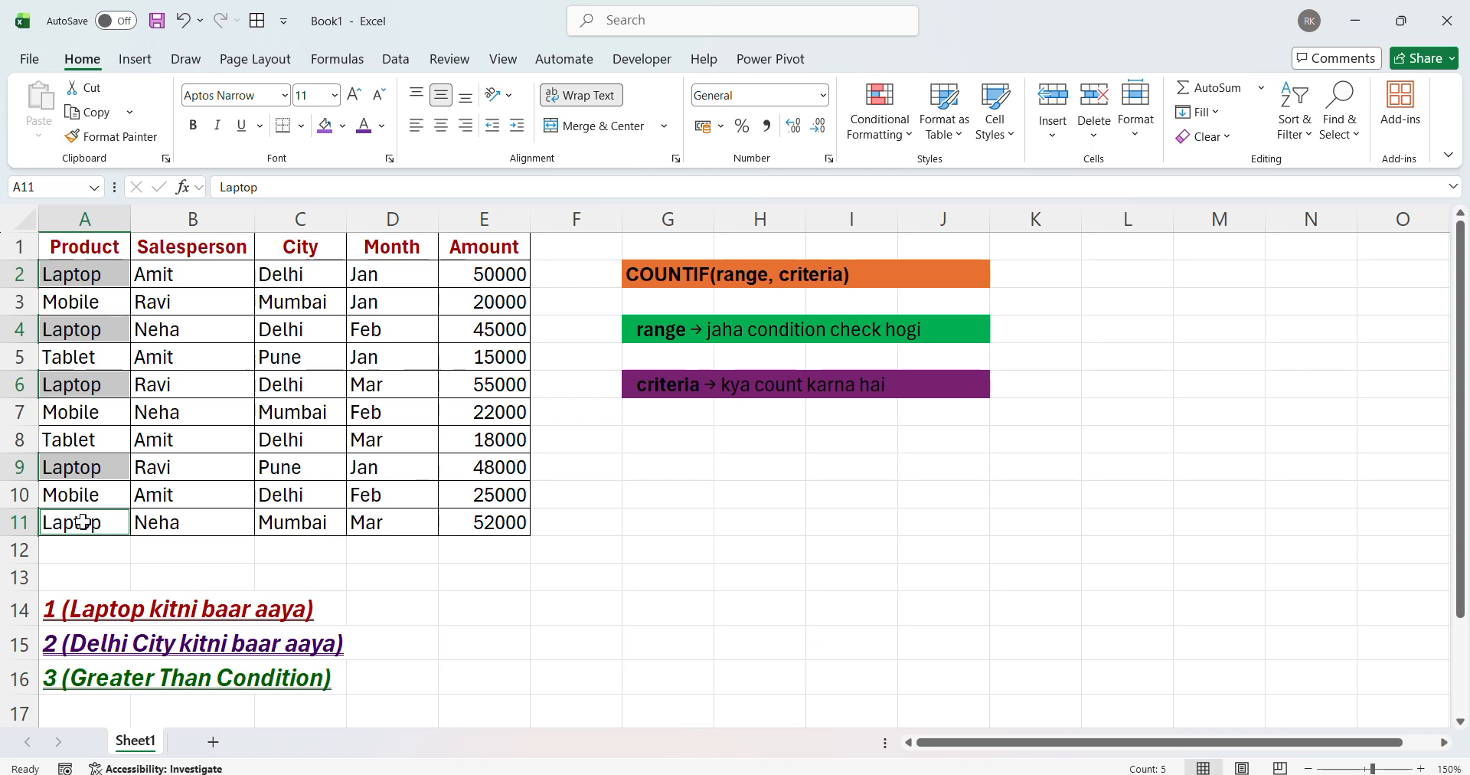
- Count the Laptop entries in cell E14 with the formula =COUNTIF(A1:A11,"Laptop") and review it
click(478, 617)
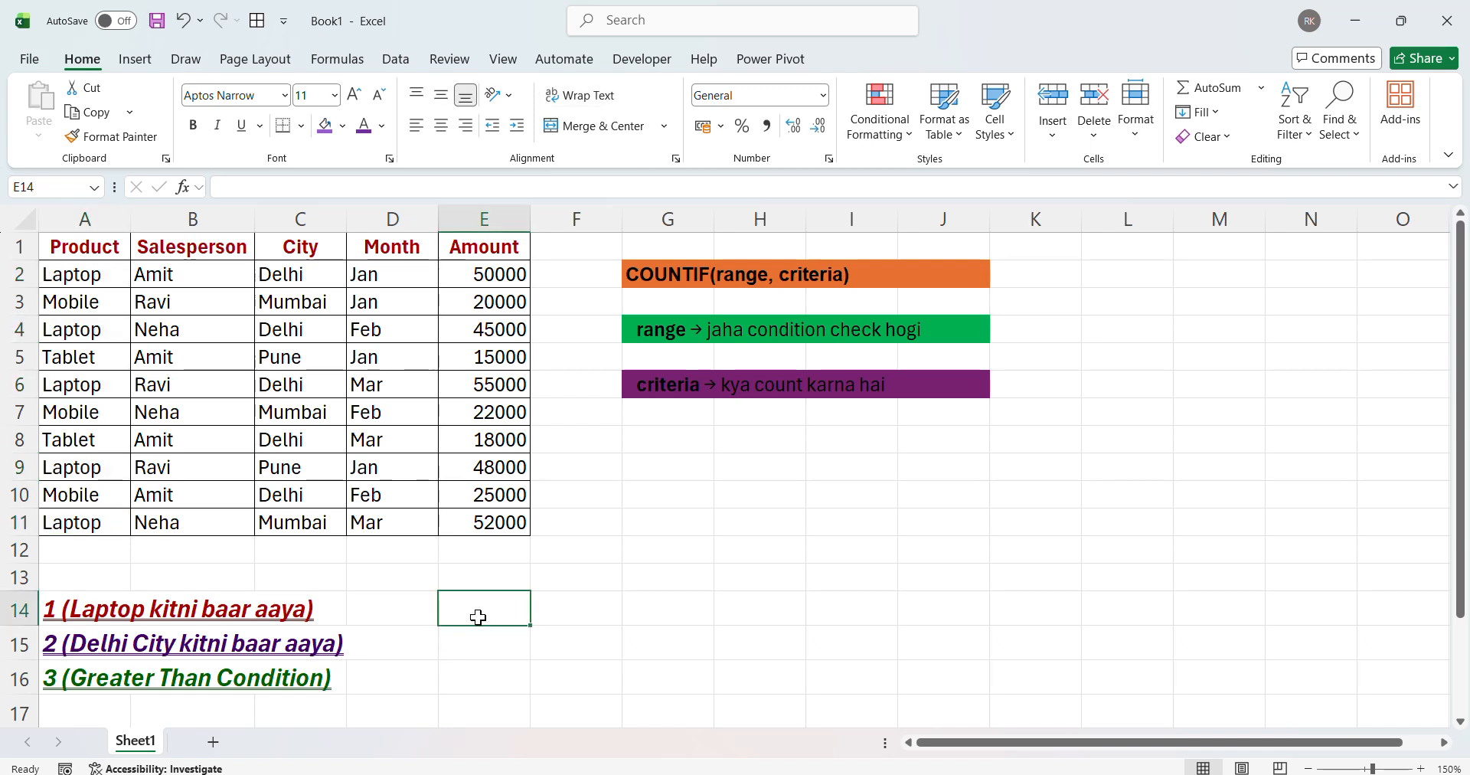
text(=coun)
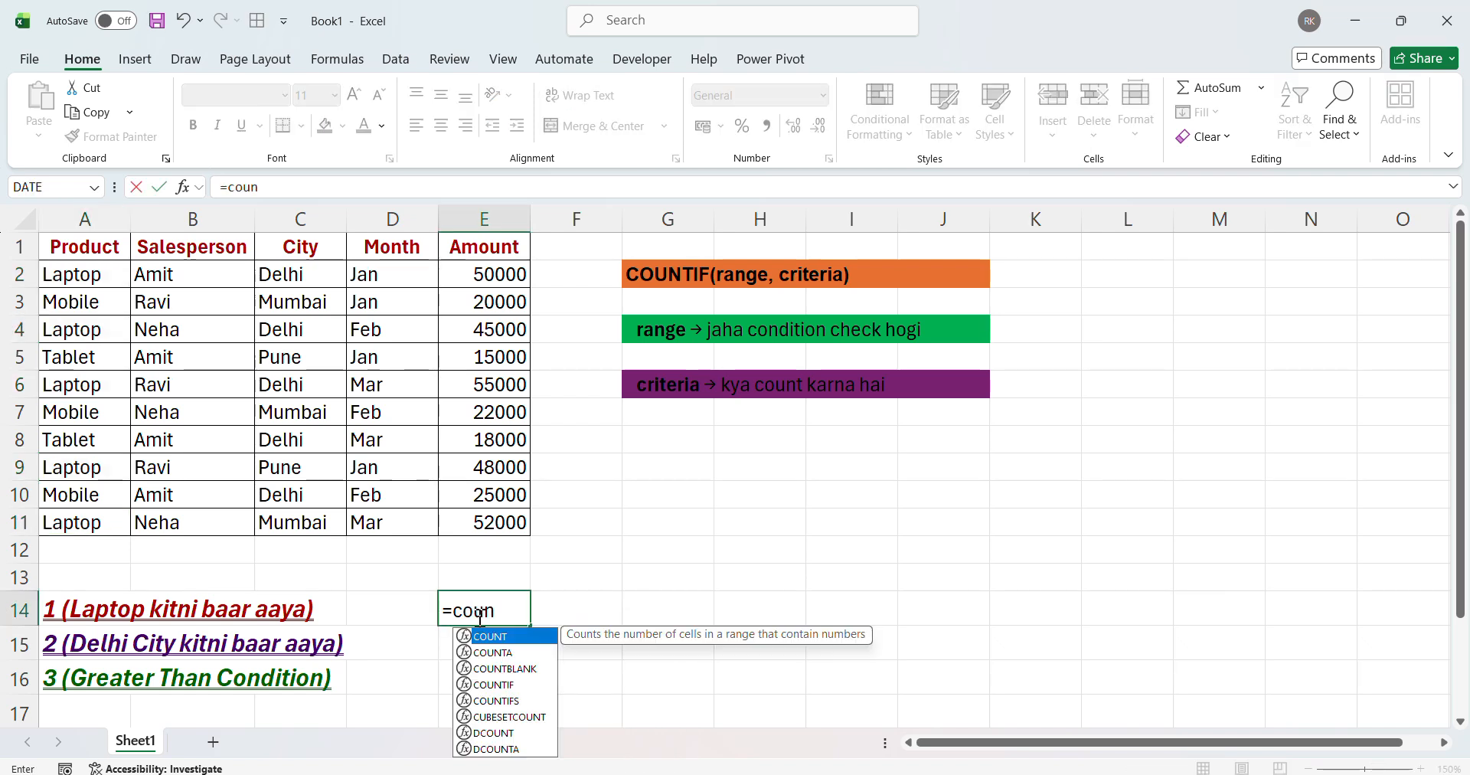
text(tif)
key(Tab)
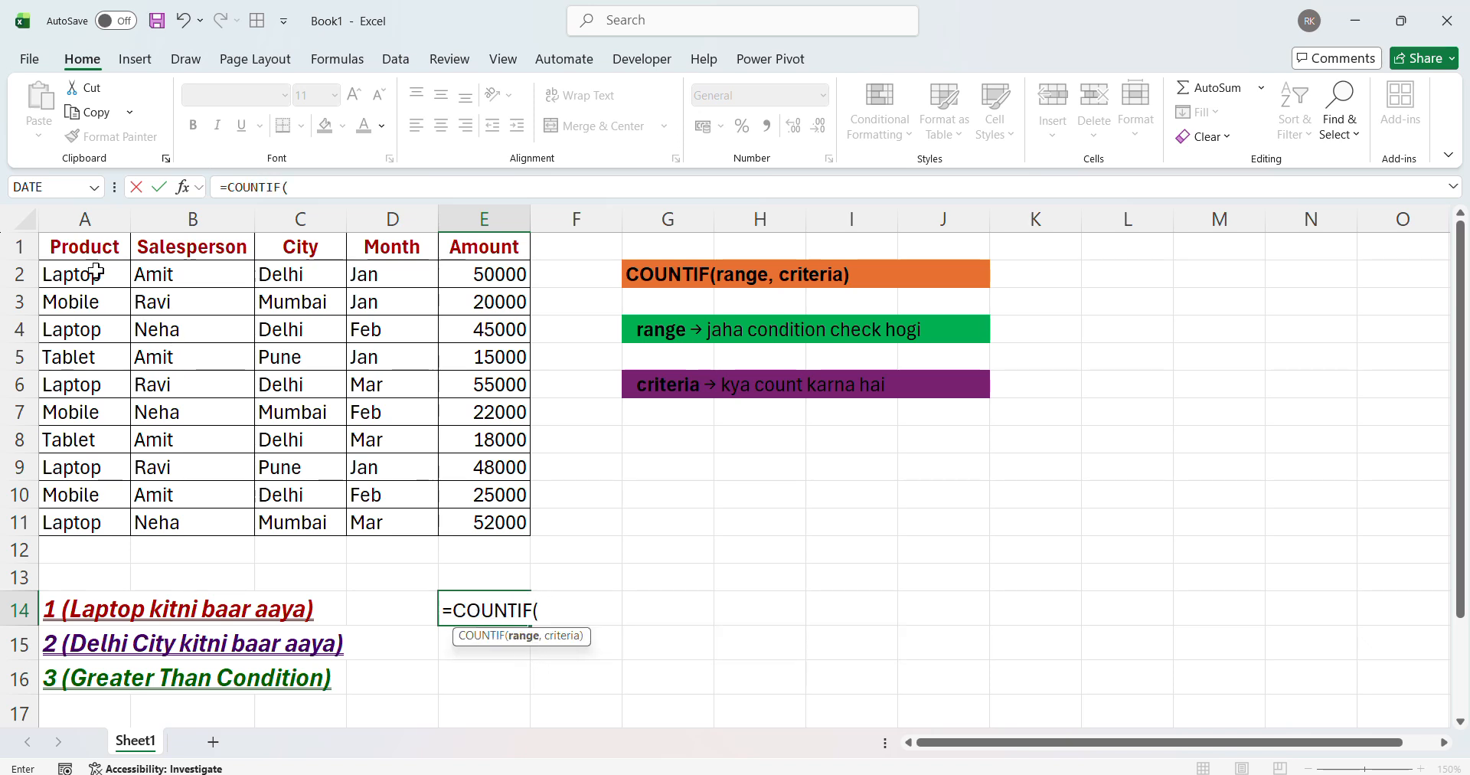
click(89, 255)
key(ctrl+shift+Down)
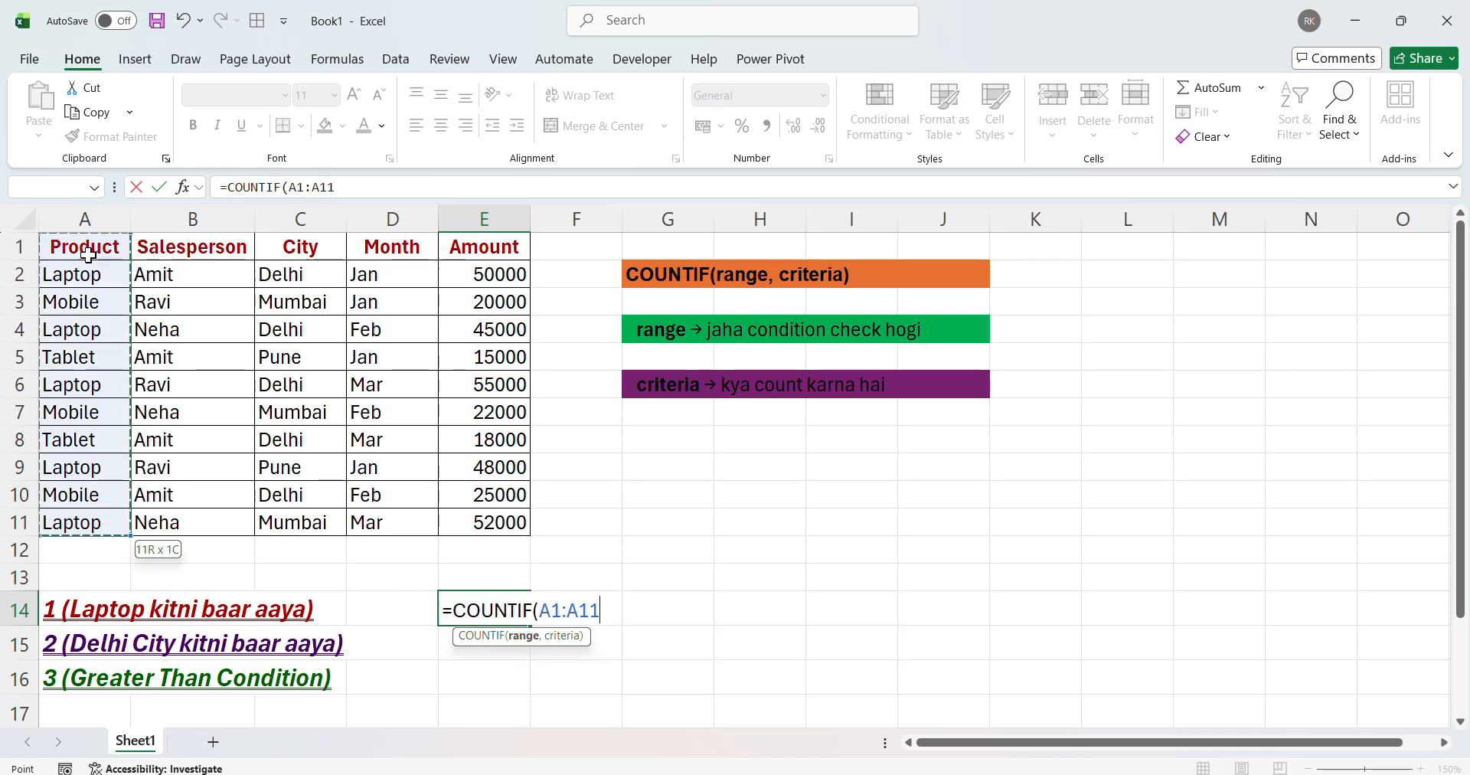
text(,)
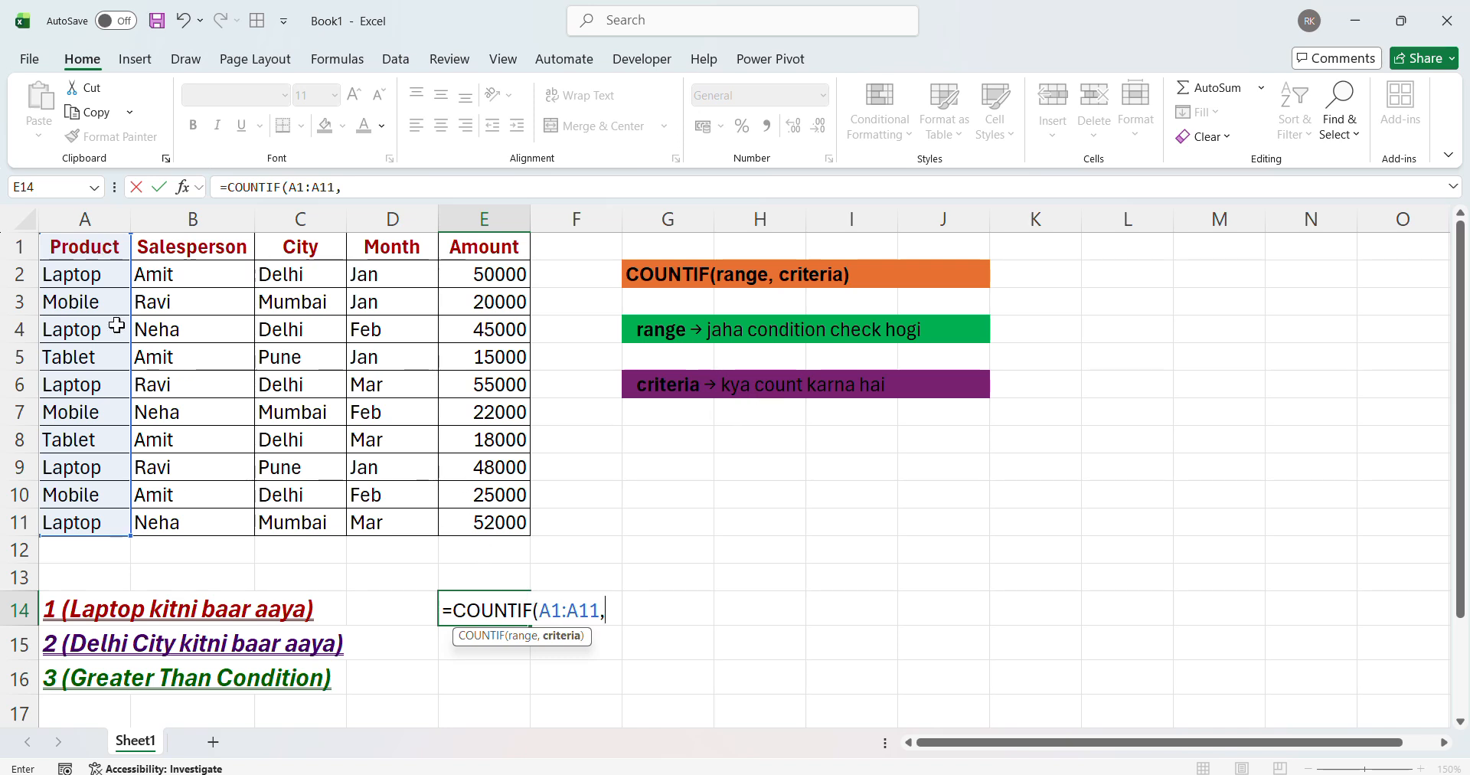
text("Laptop)
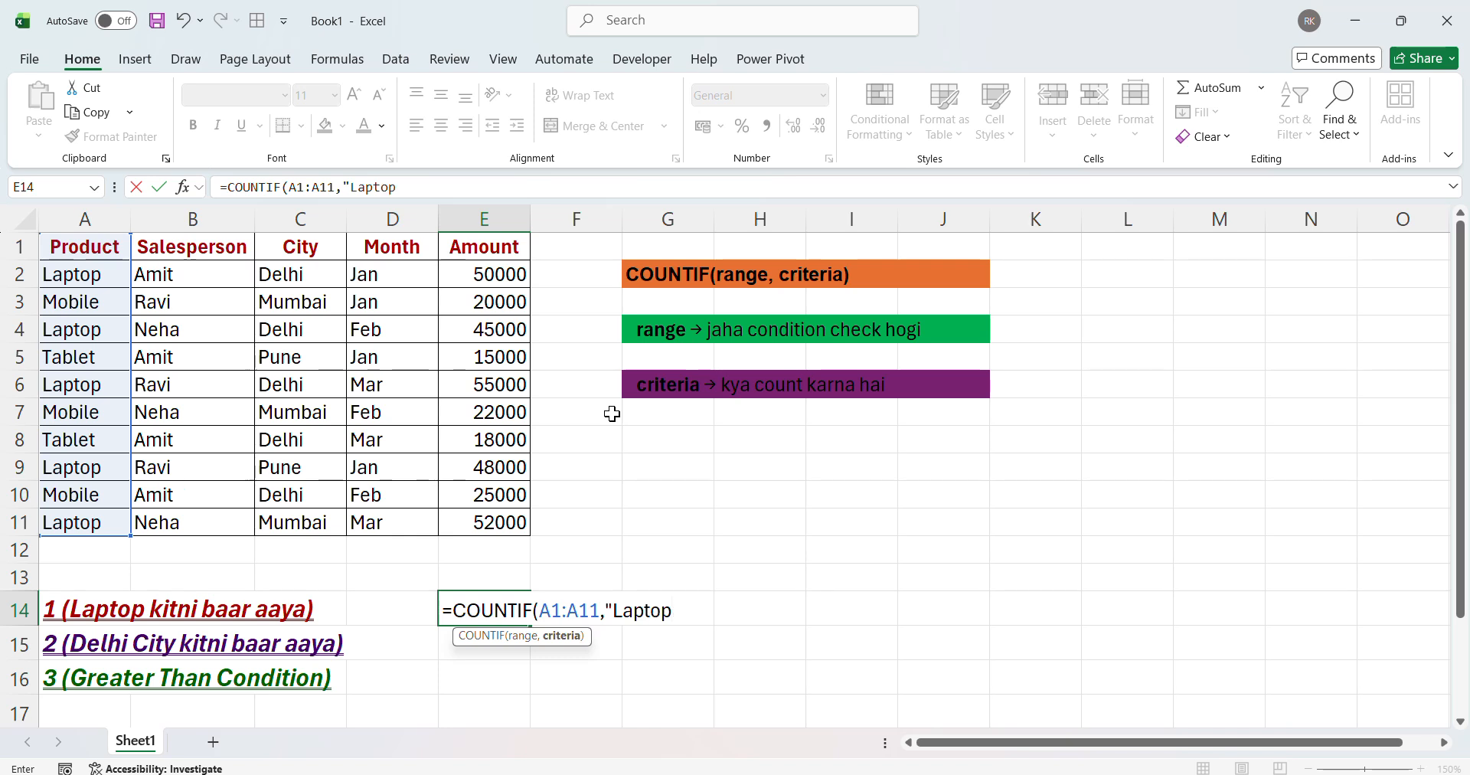
text("))
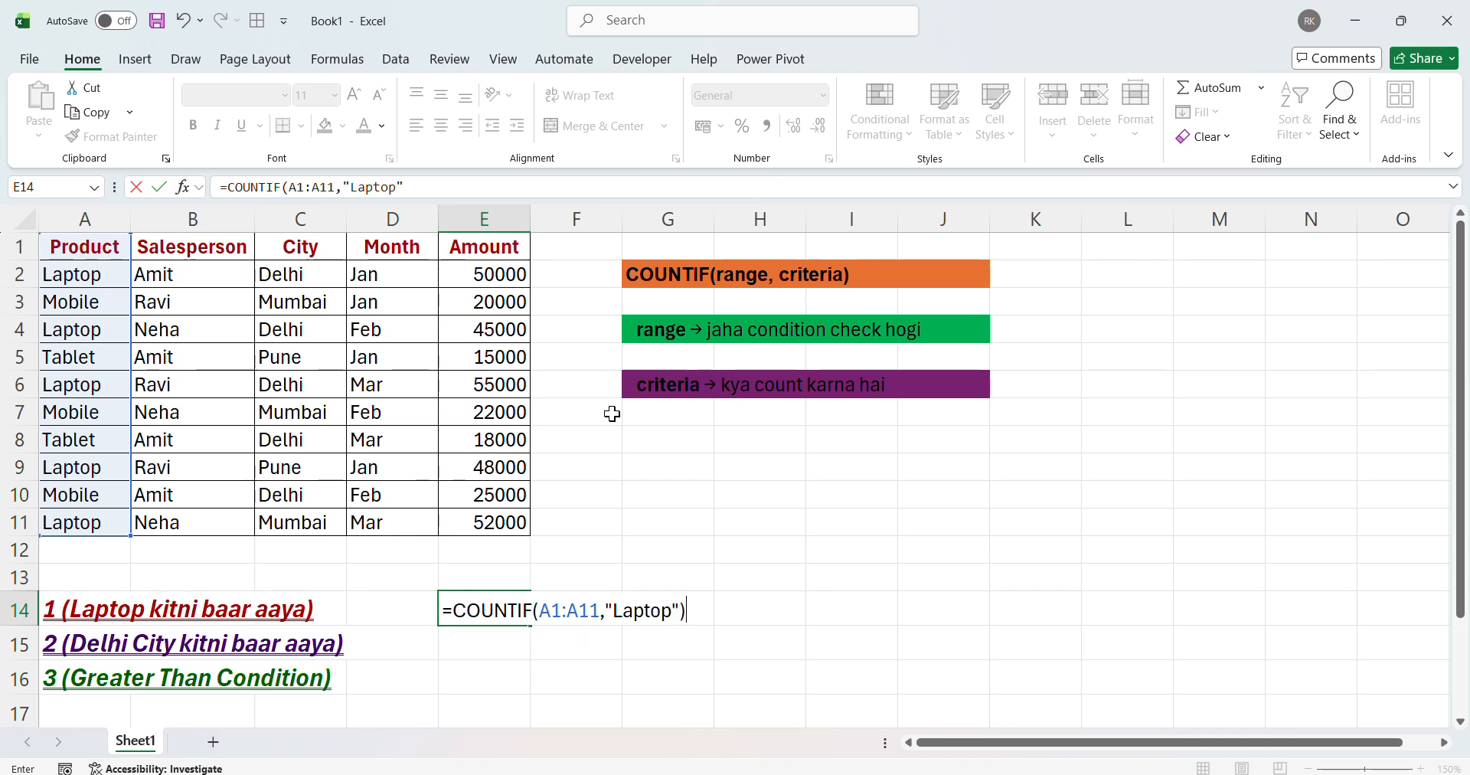
key(Return)
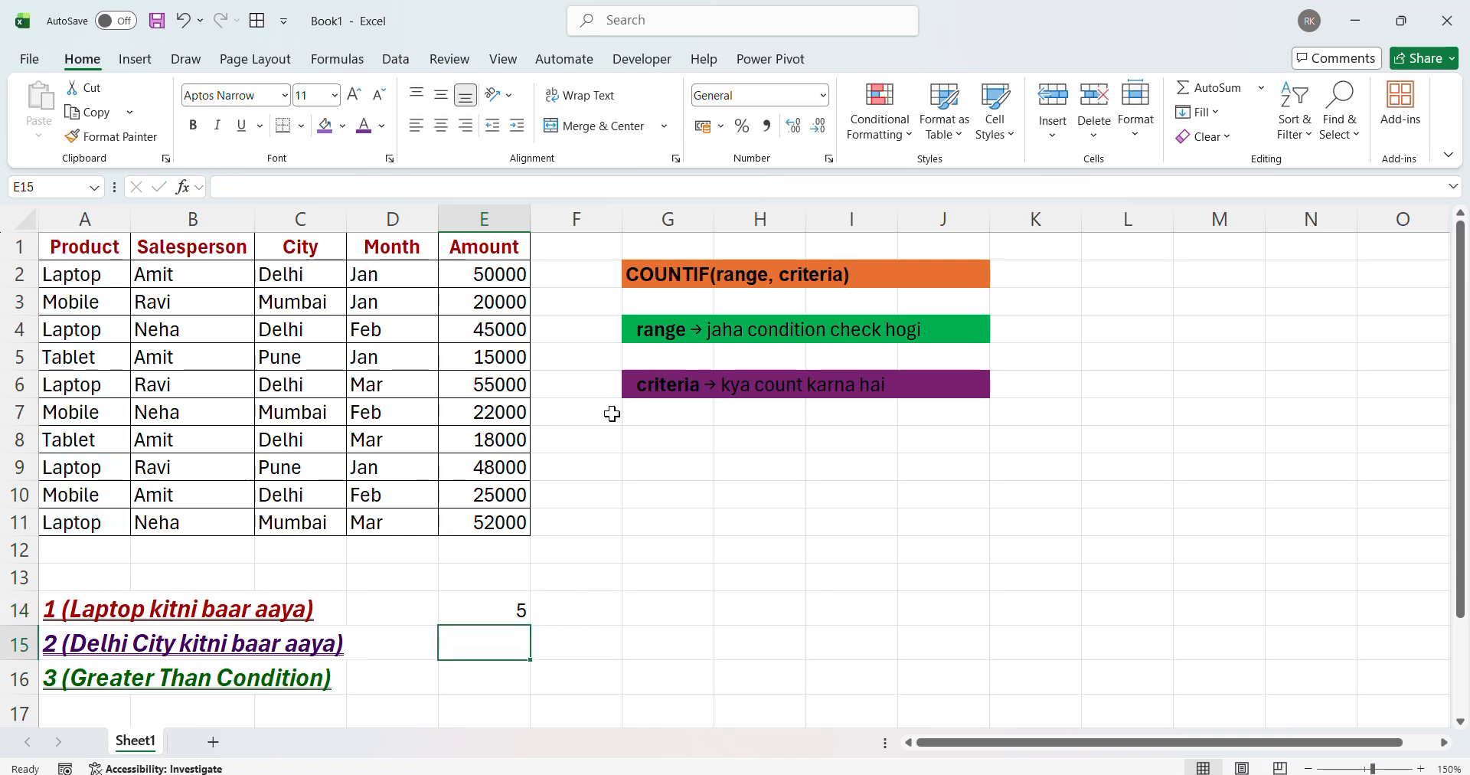
click(523, 616)
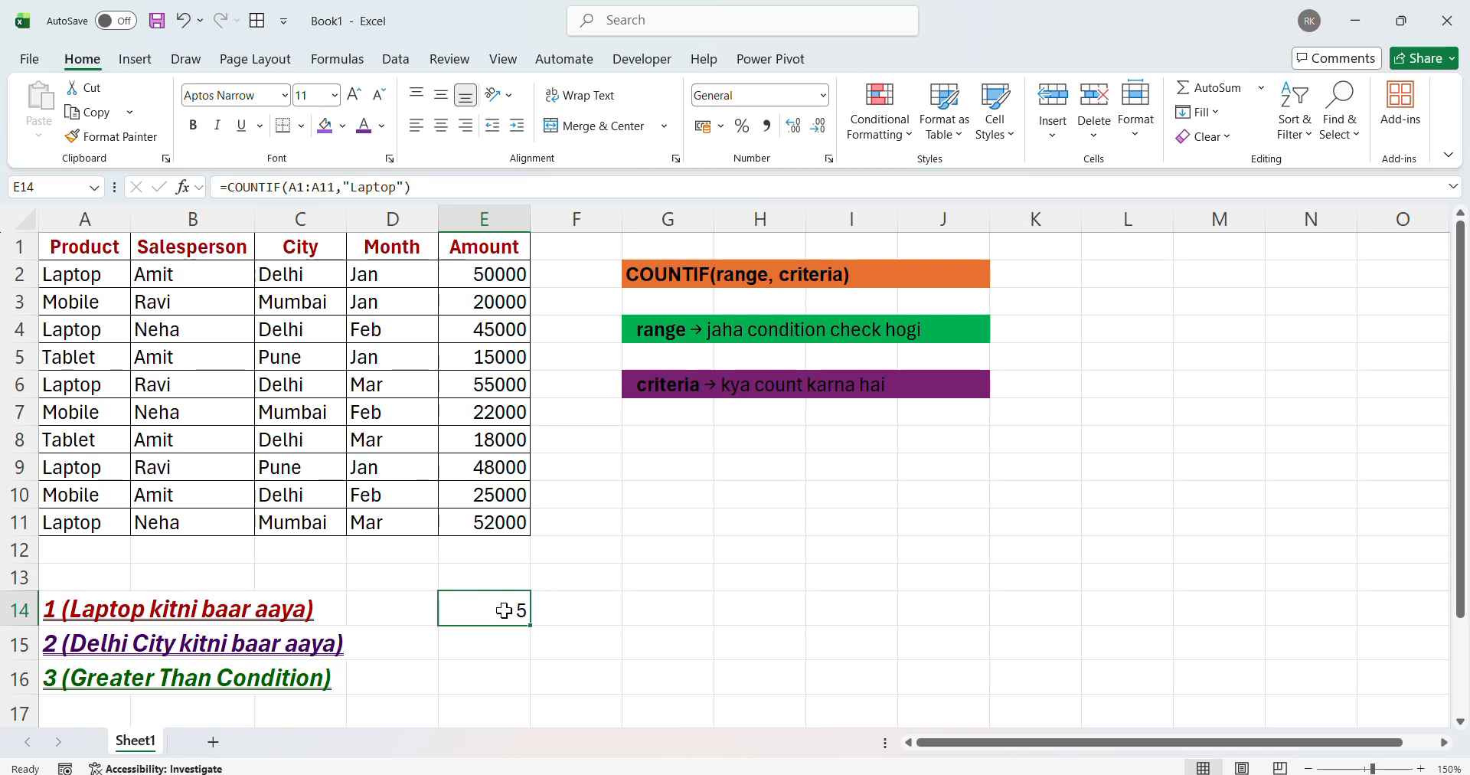
- Examine the City column and select the Delhi entries in C2, C4, C6 and C8 together to count them manually
click(484, 651)
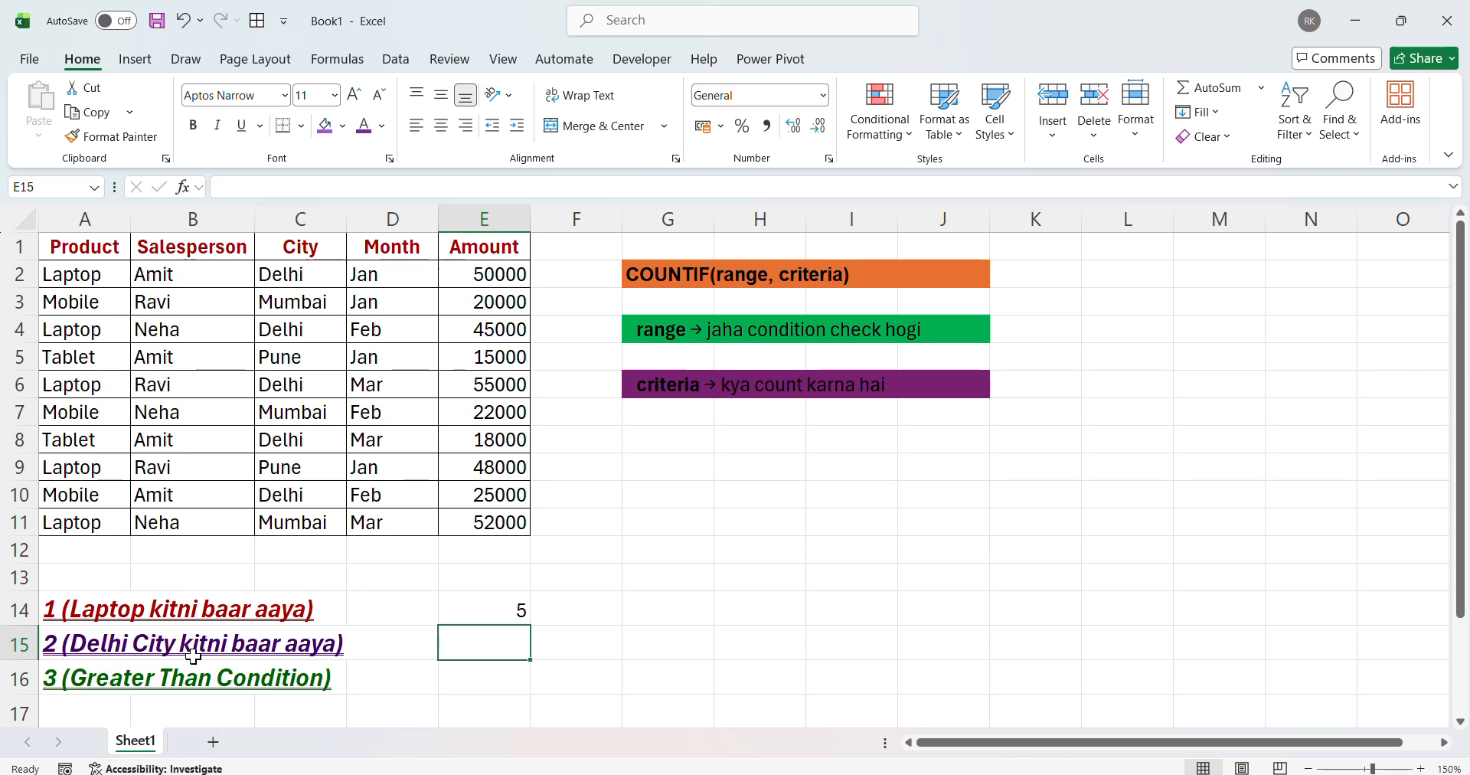
click(296, 251)
key(ctrl+shift+Down)
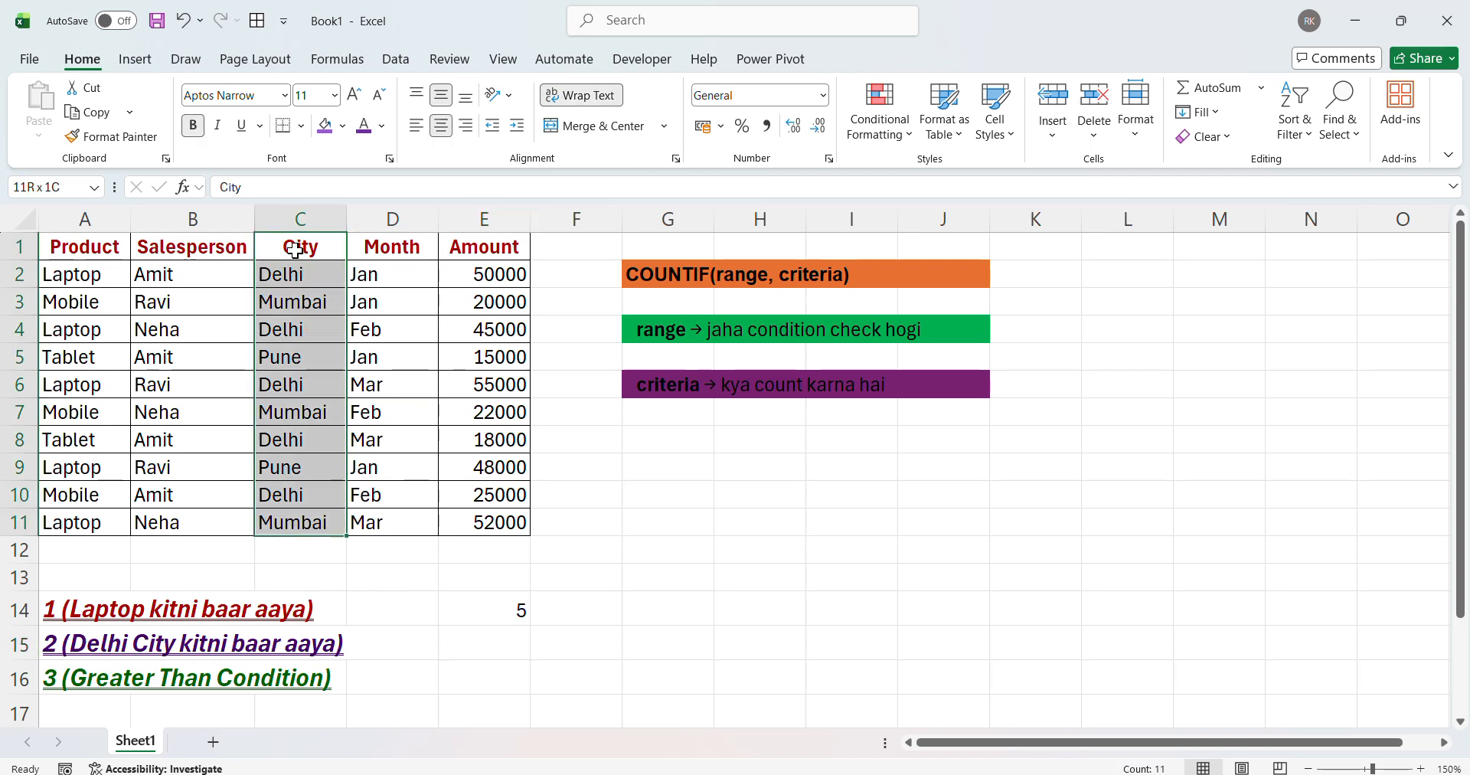
click(299, 274)
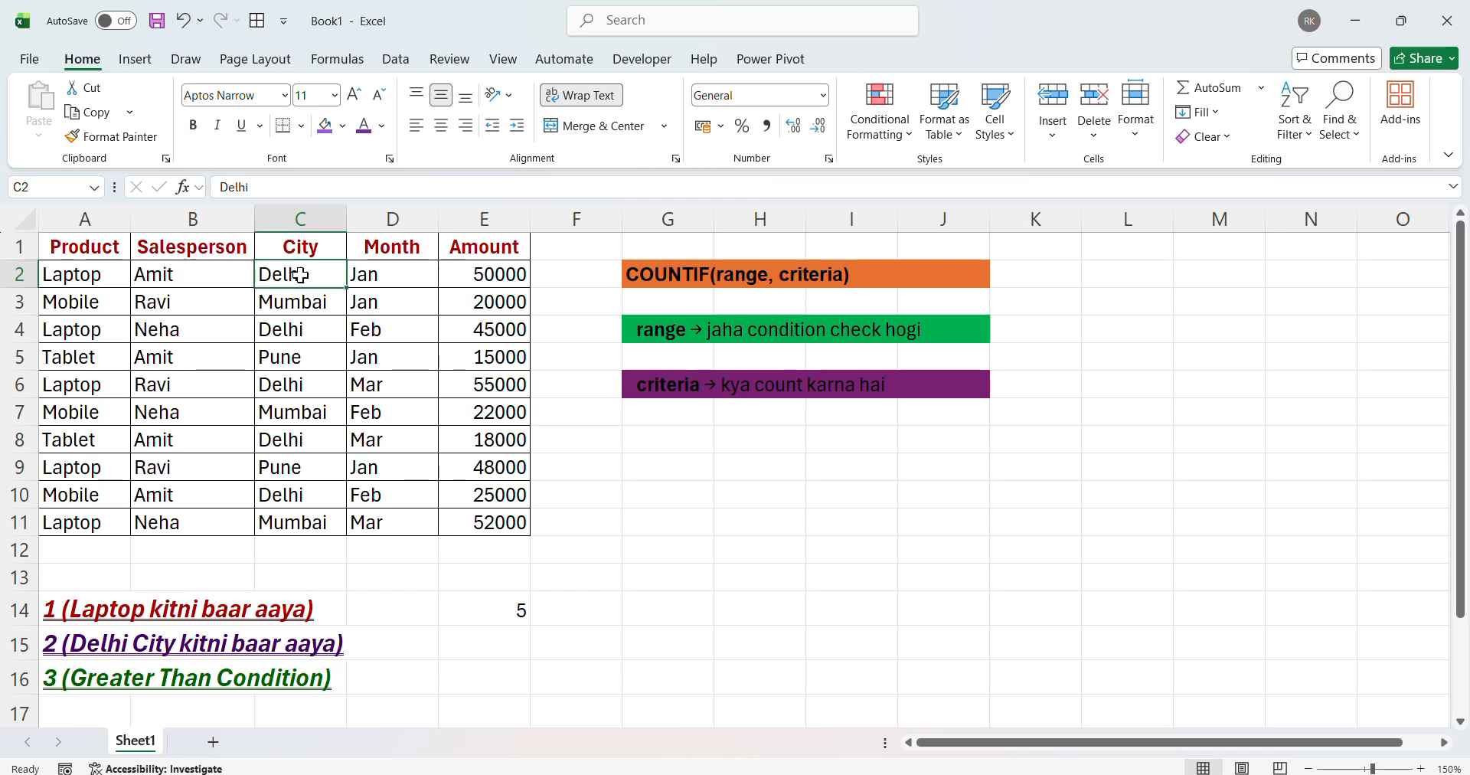
ctrl+click(294, 337)
ctrl+click(293, 385)
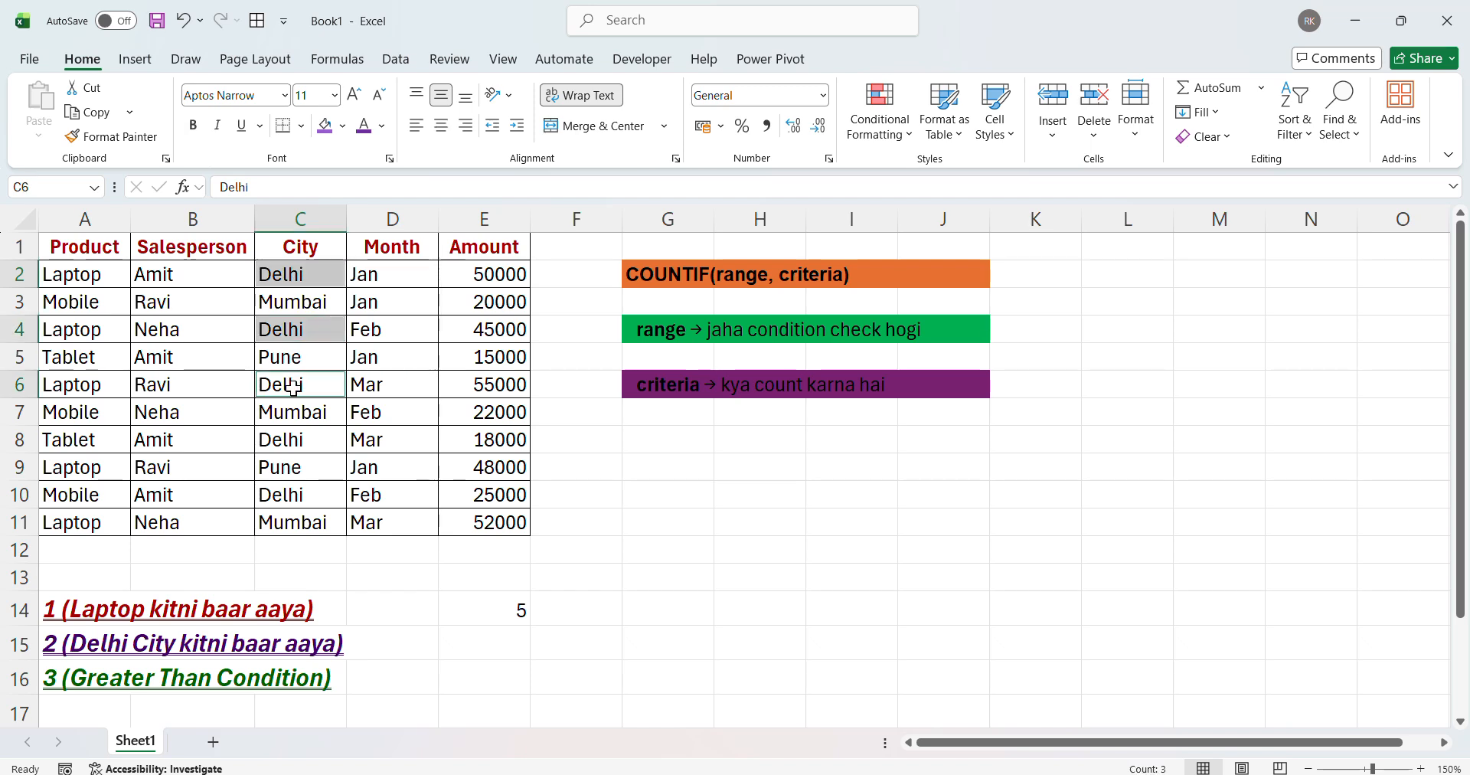
ctrl+click(293, 440)
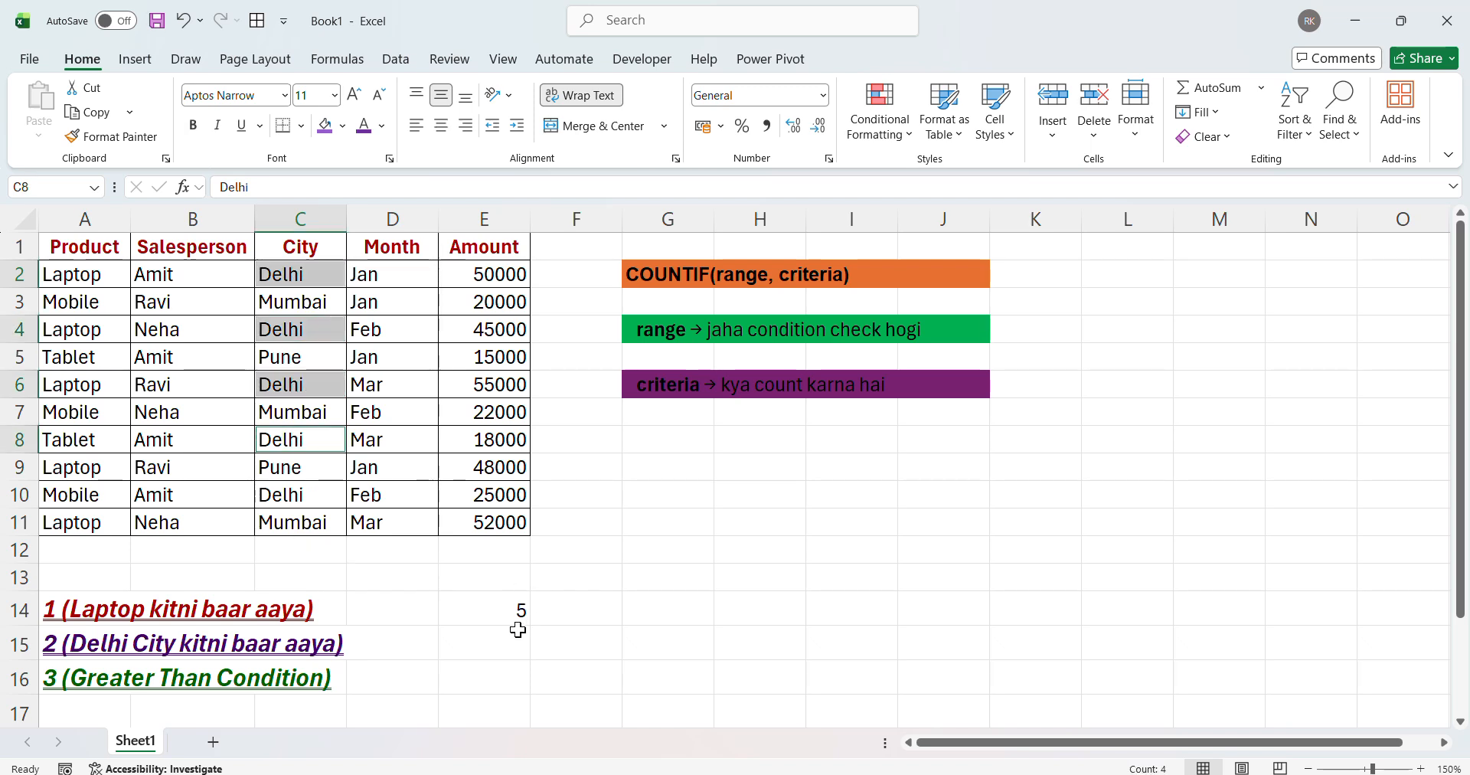
- Count the Delhi entries in cell E15 with the formula =COUNTIF(C1:C11,C2), using the first Delhi cell as criteria
click(494, 637)
text(=coun)
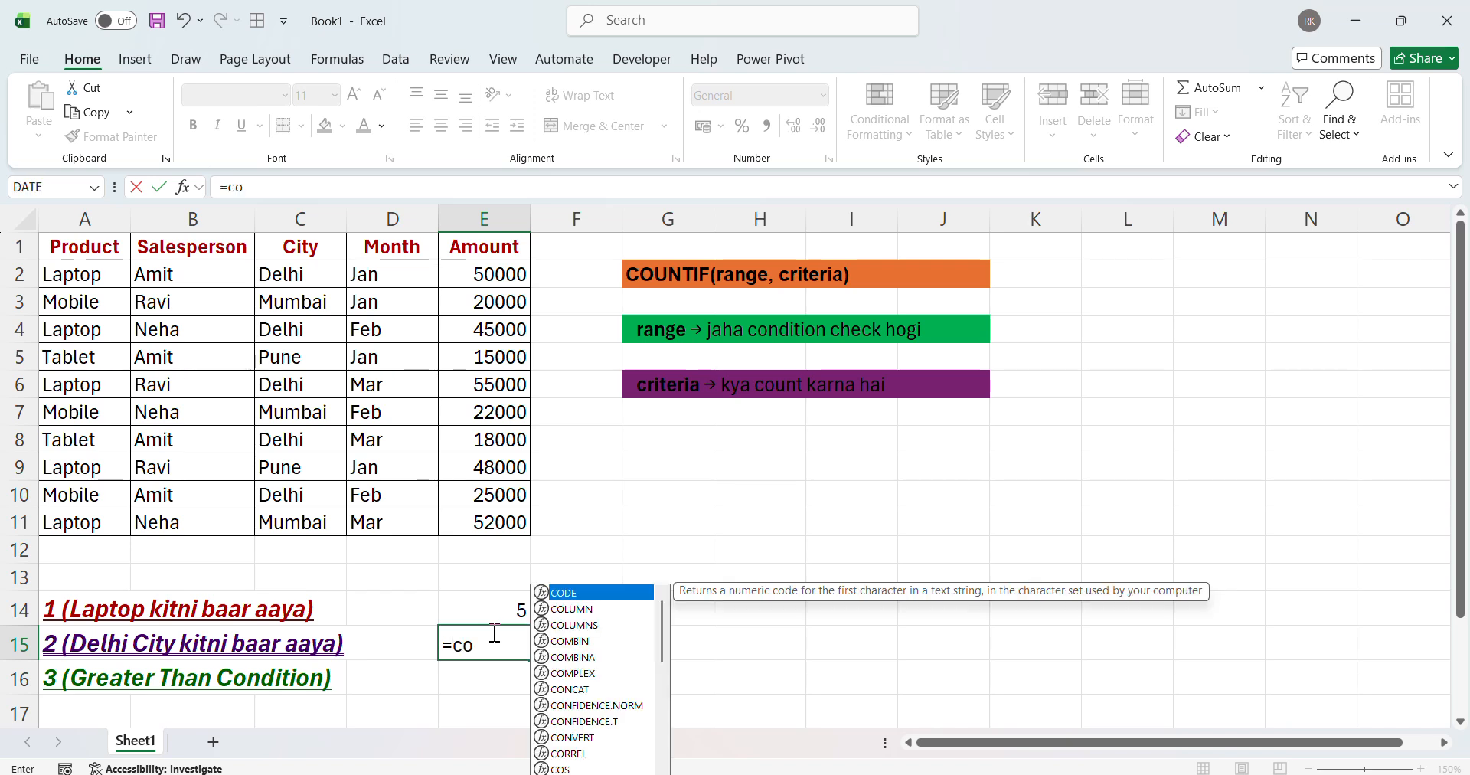
key(Down)
key(Down)
key(Down)
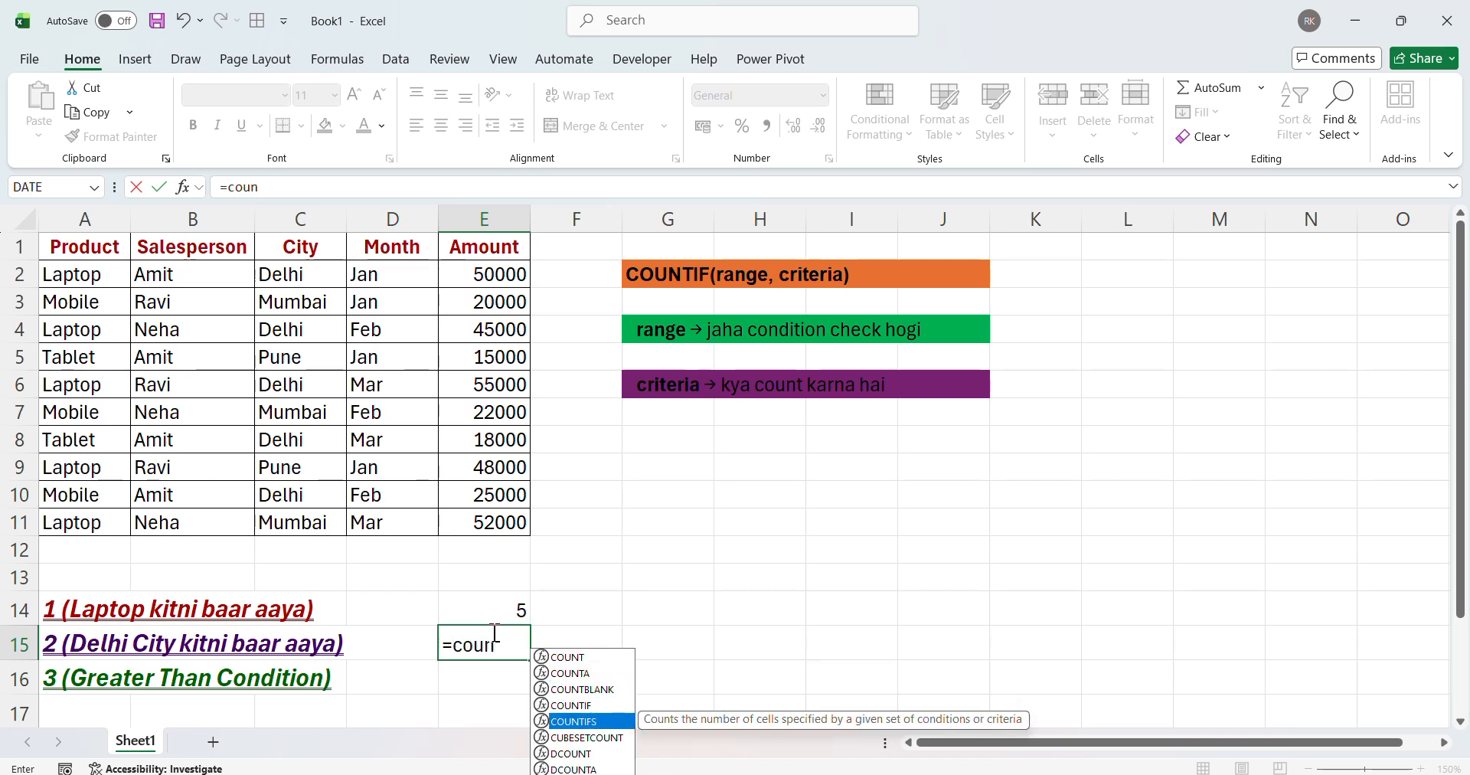
key(Tab)
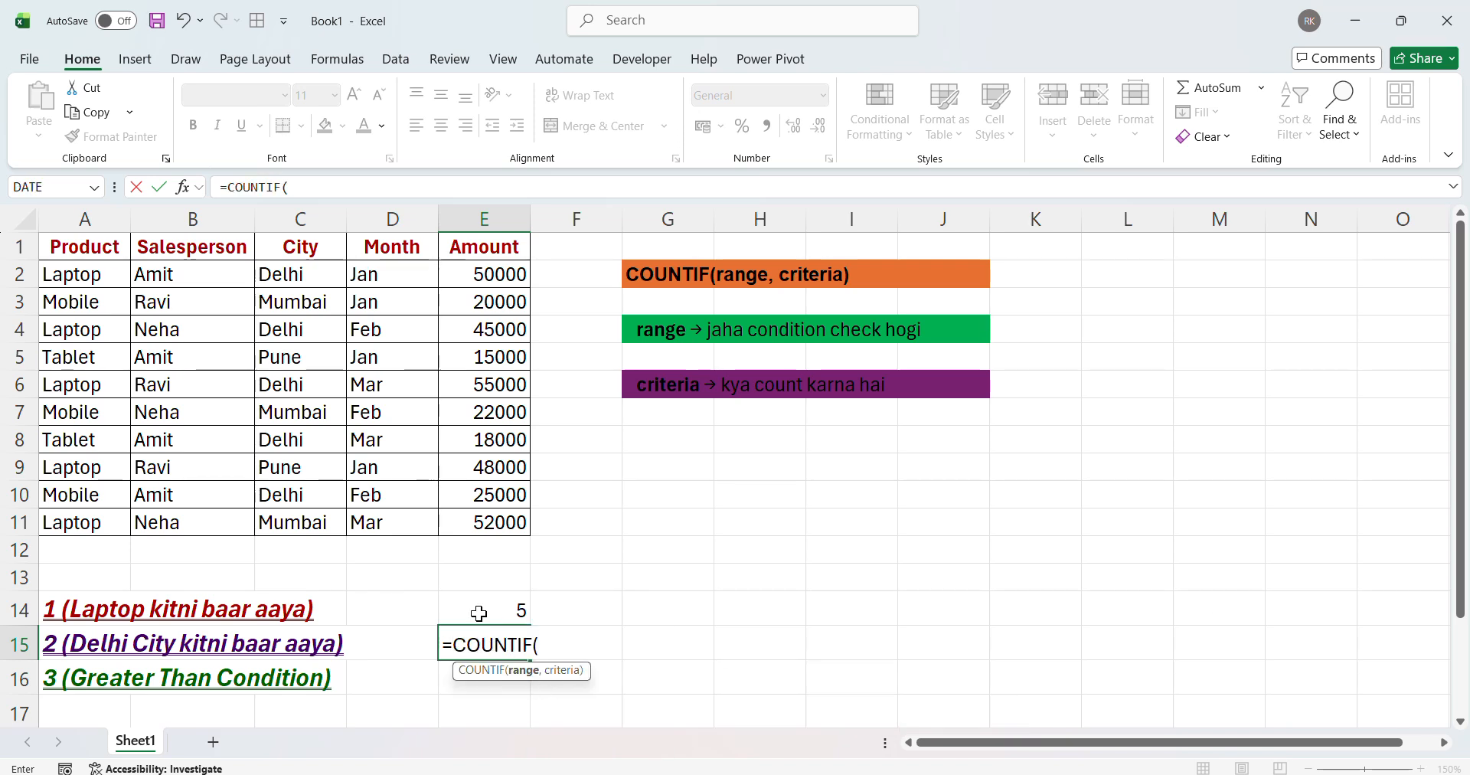
click(305, 255)
key(ctrl+shift+Down)
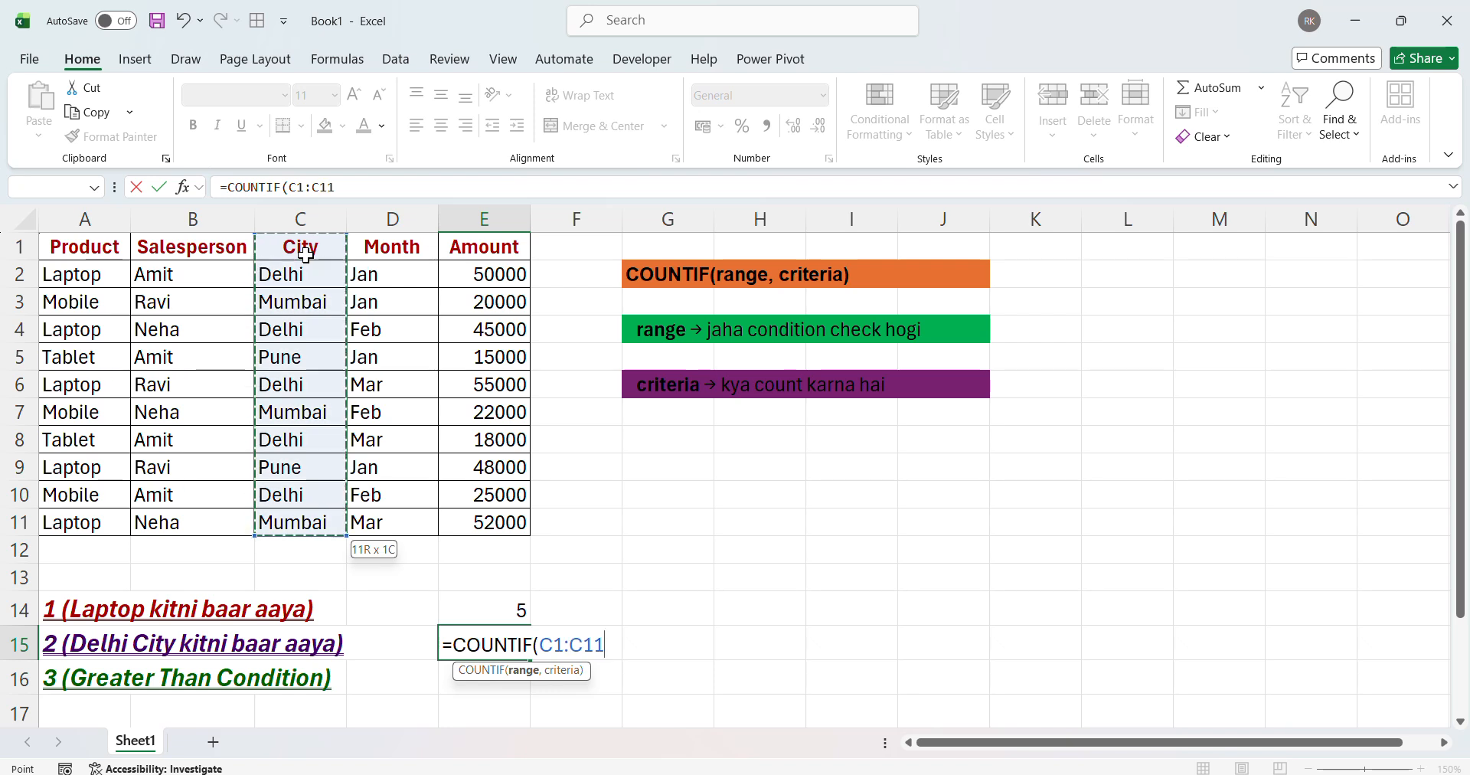
text(,)
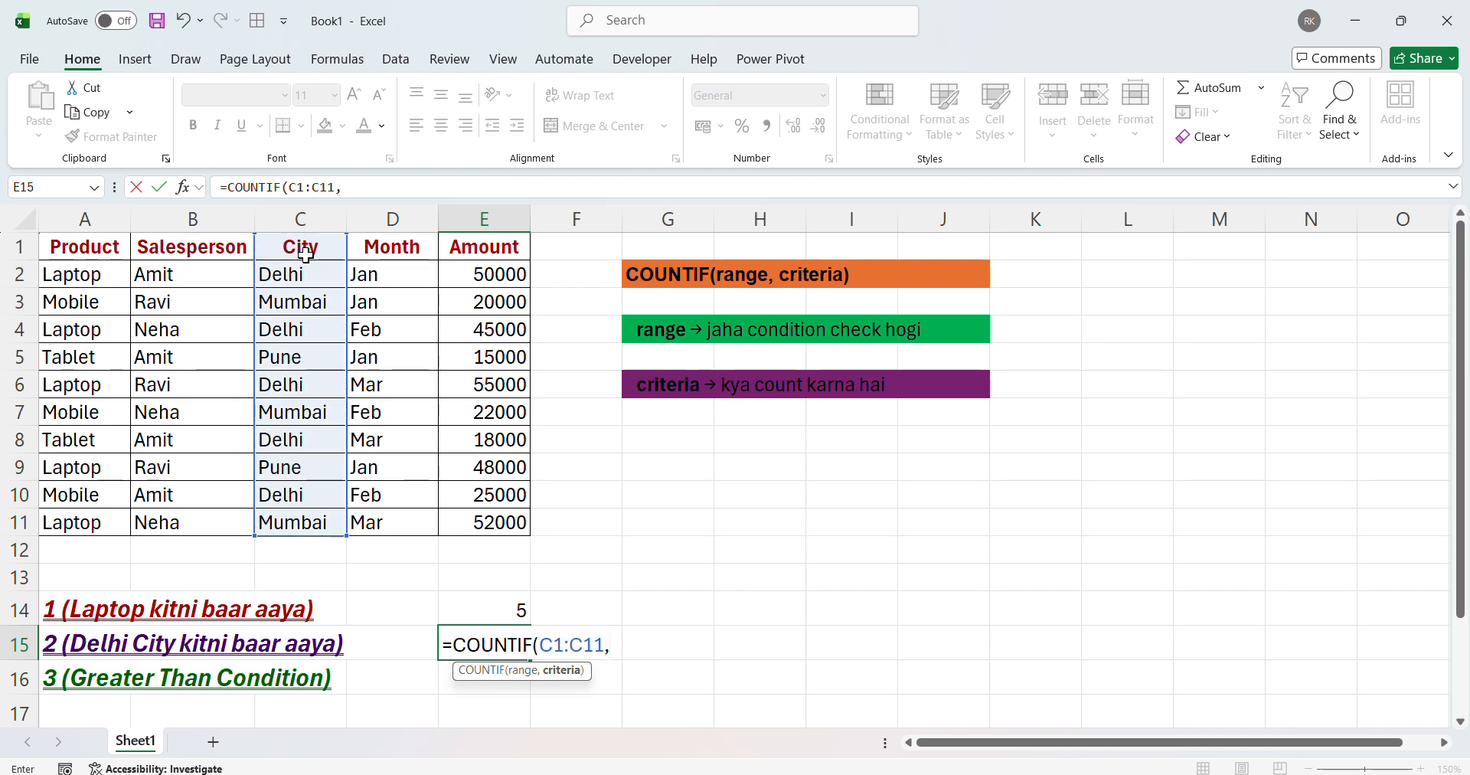
click(272, 276)
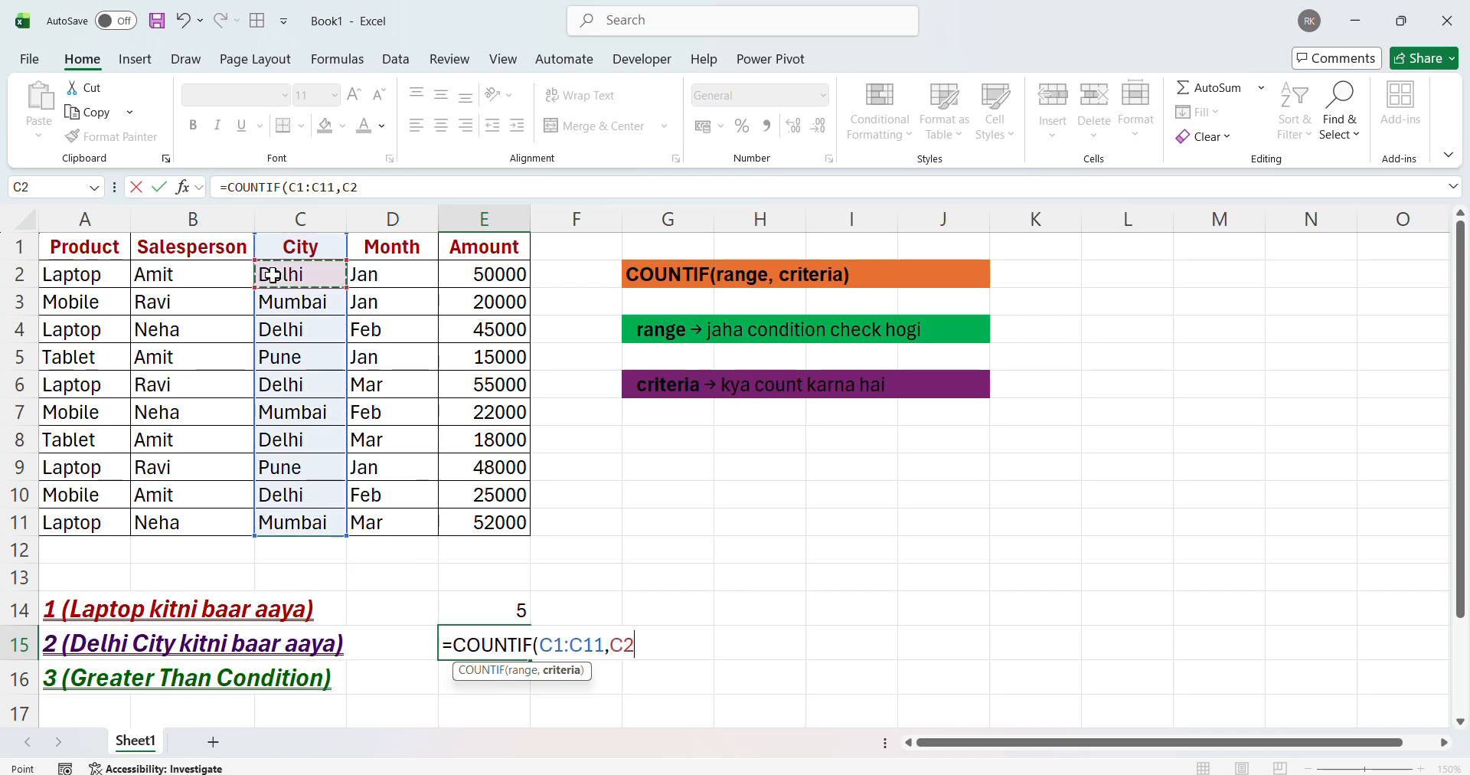
text())
key(Return)
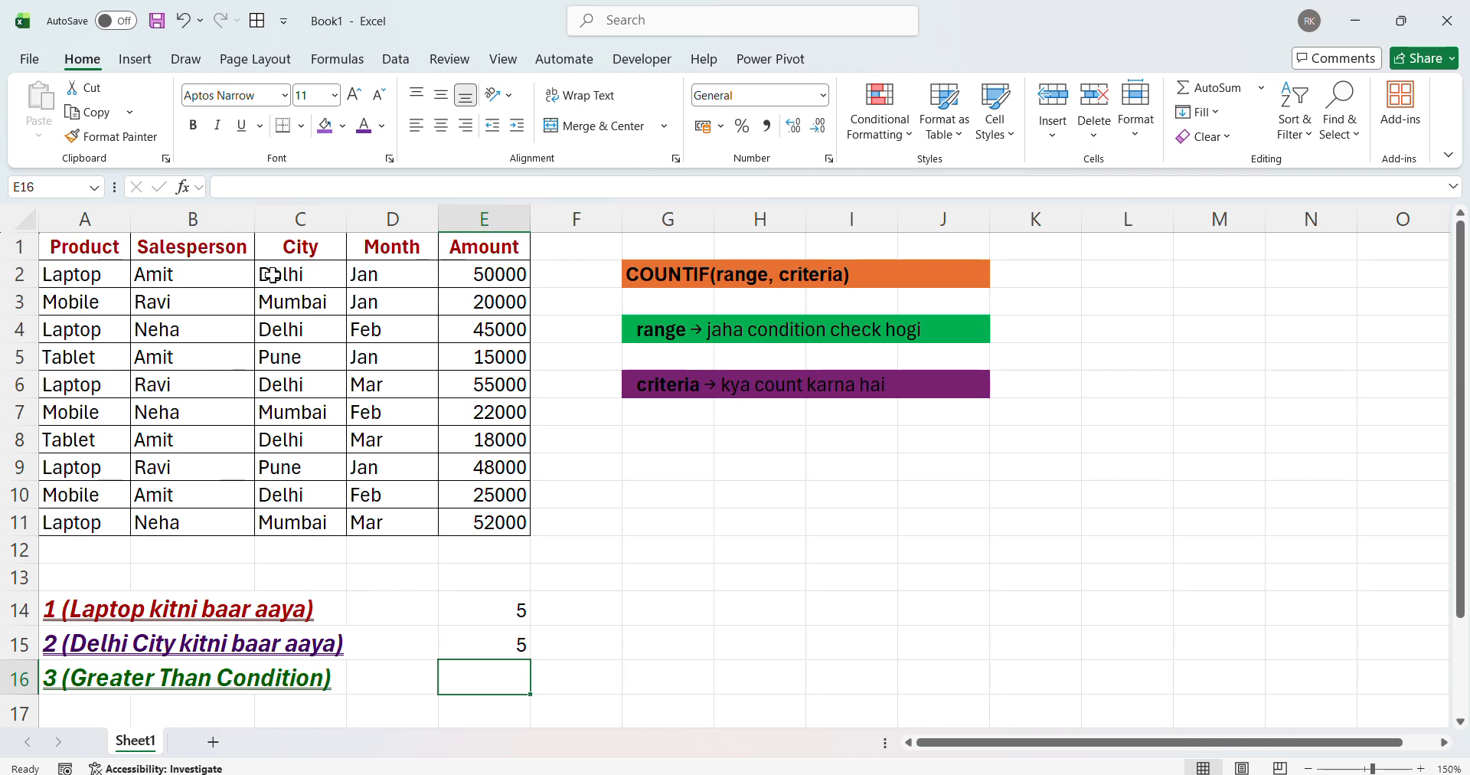
key(Up)
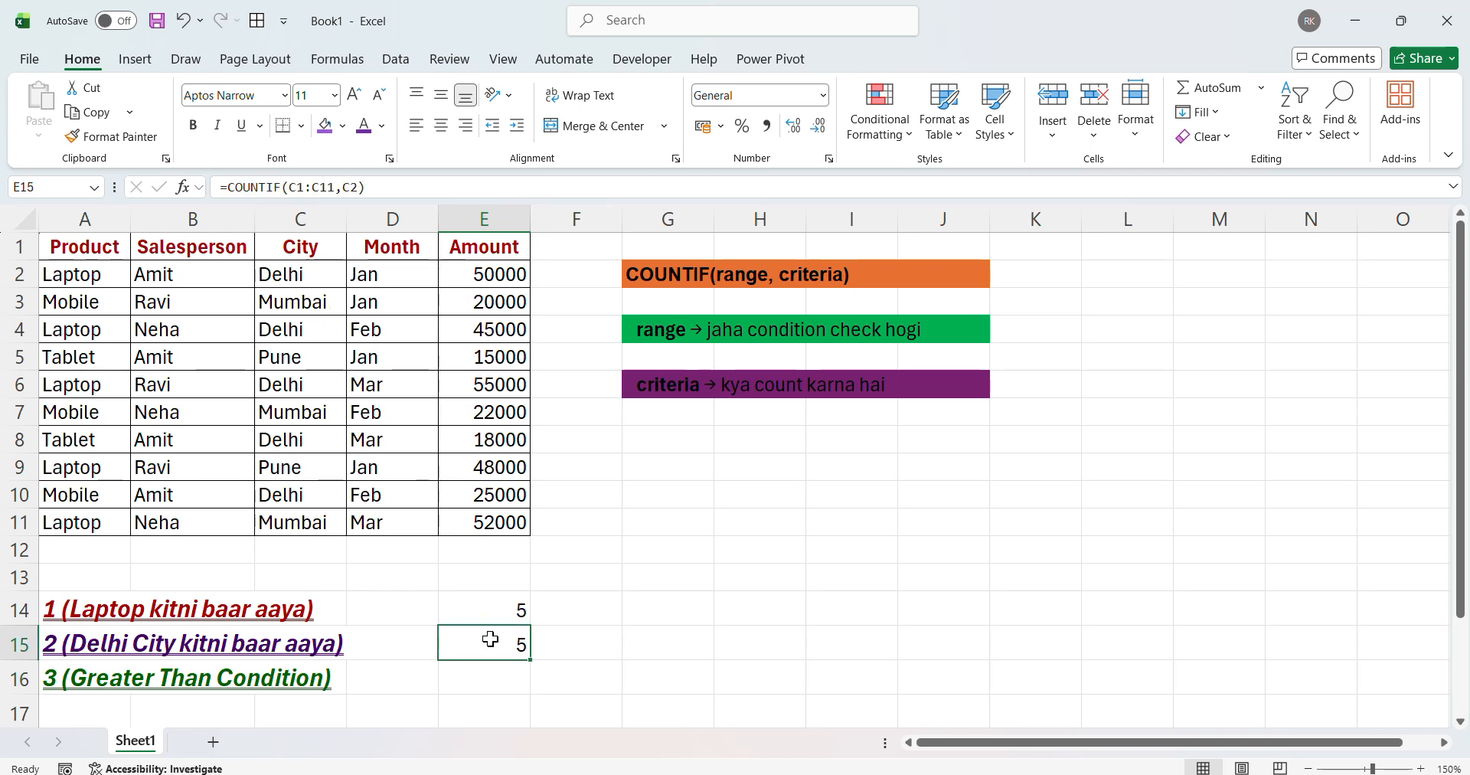
- Select the Delhi entries in C10, C8, C6, C4 and C2 together to check the count against the formula in E15
ctrl+click(302, 493)
double_click(302, 494)
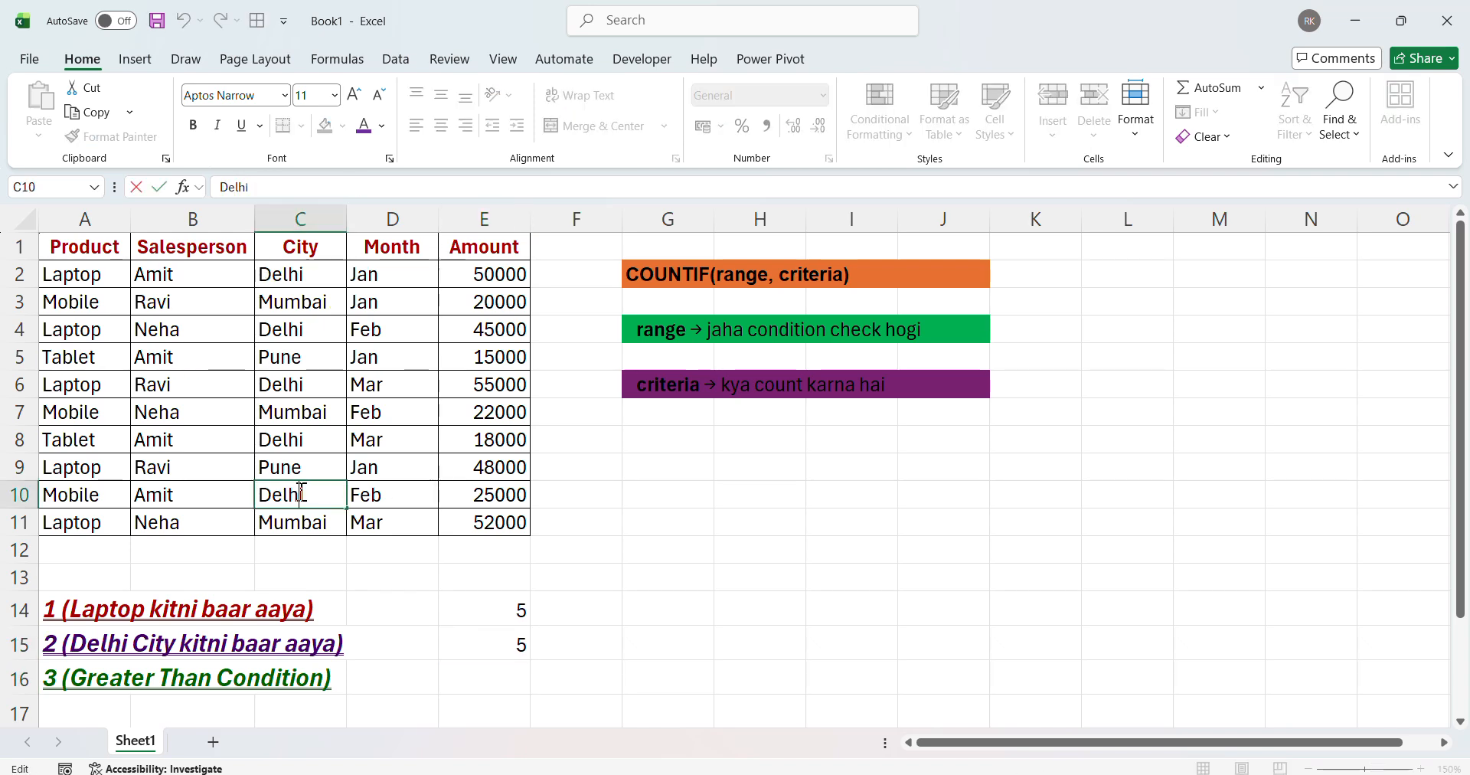
ctrl+click(297, 441)
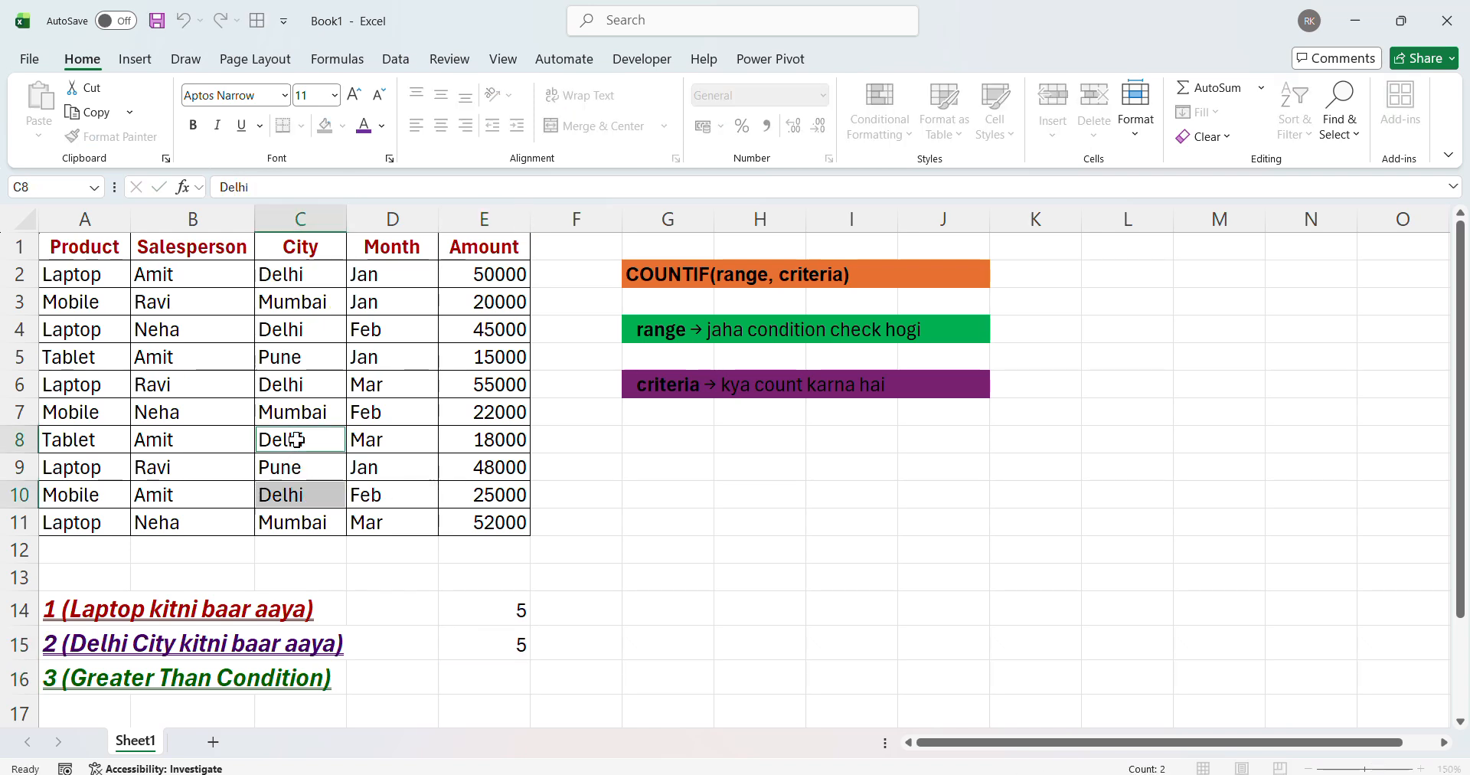
ctrl+click(294, 383)
ctrl+click(294, 330)
ctrl+click(303, 276)
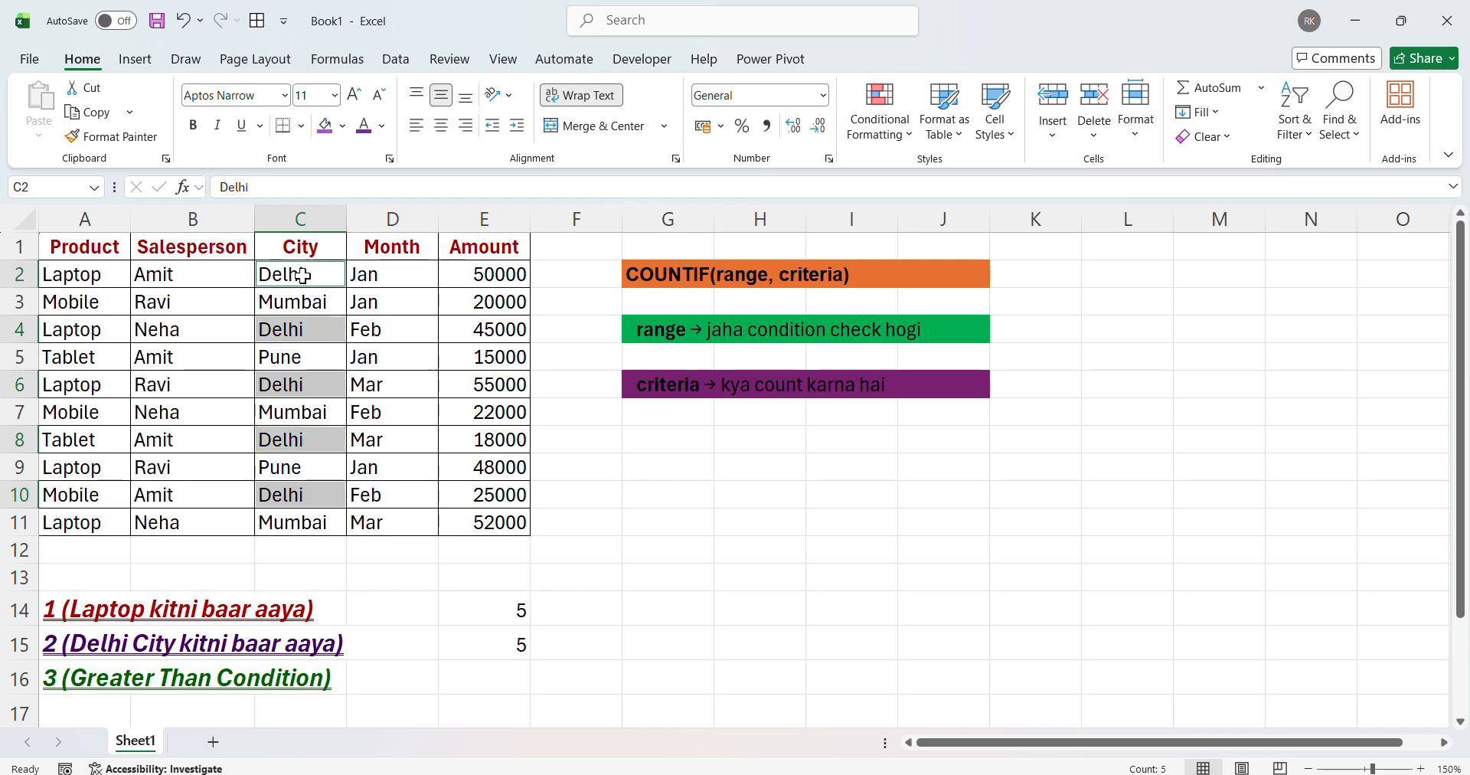
click(504, 652)
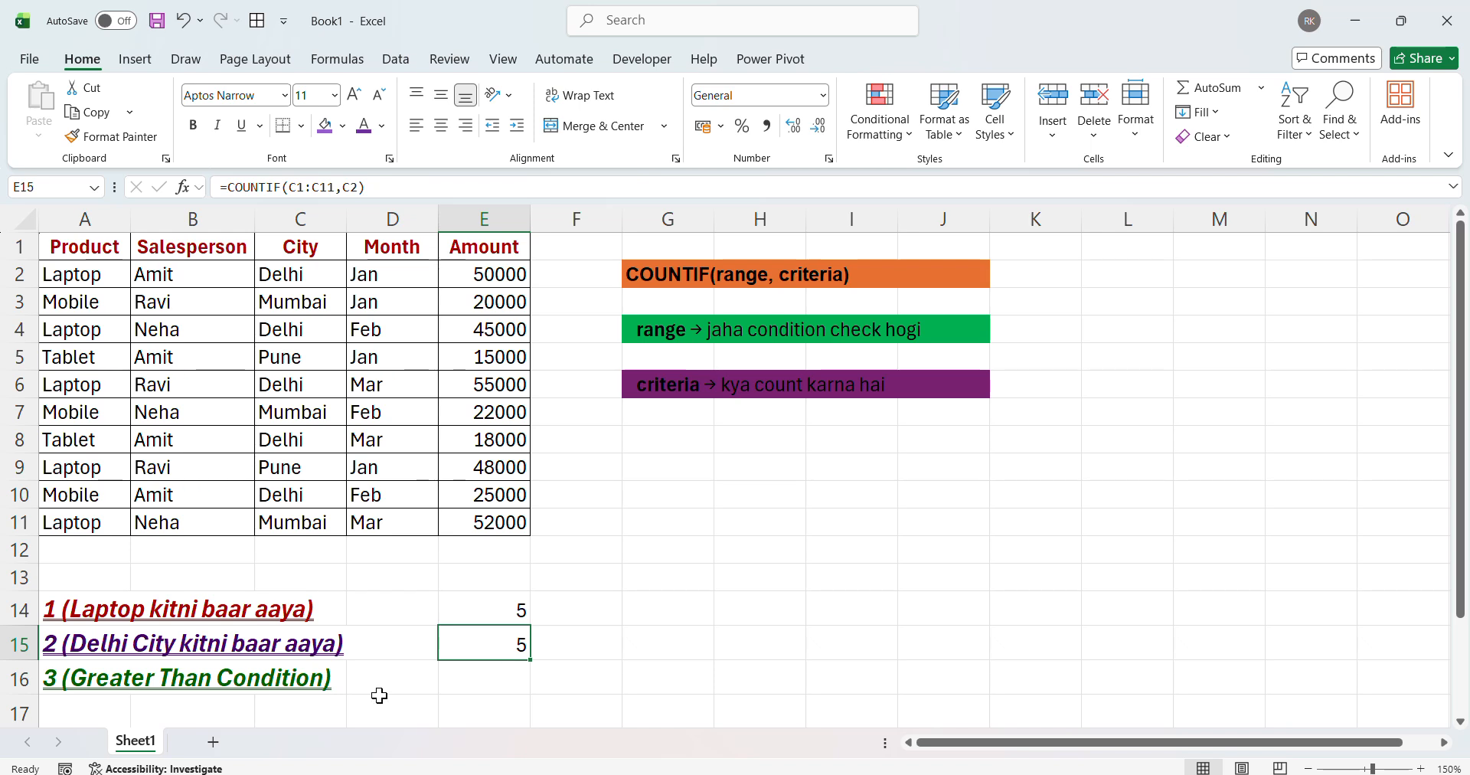
- Count the amounts above 50000 in cell E16 with the formula =COUNTIF(E1:E11,">50000")
click(468, 689)
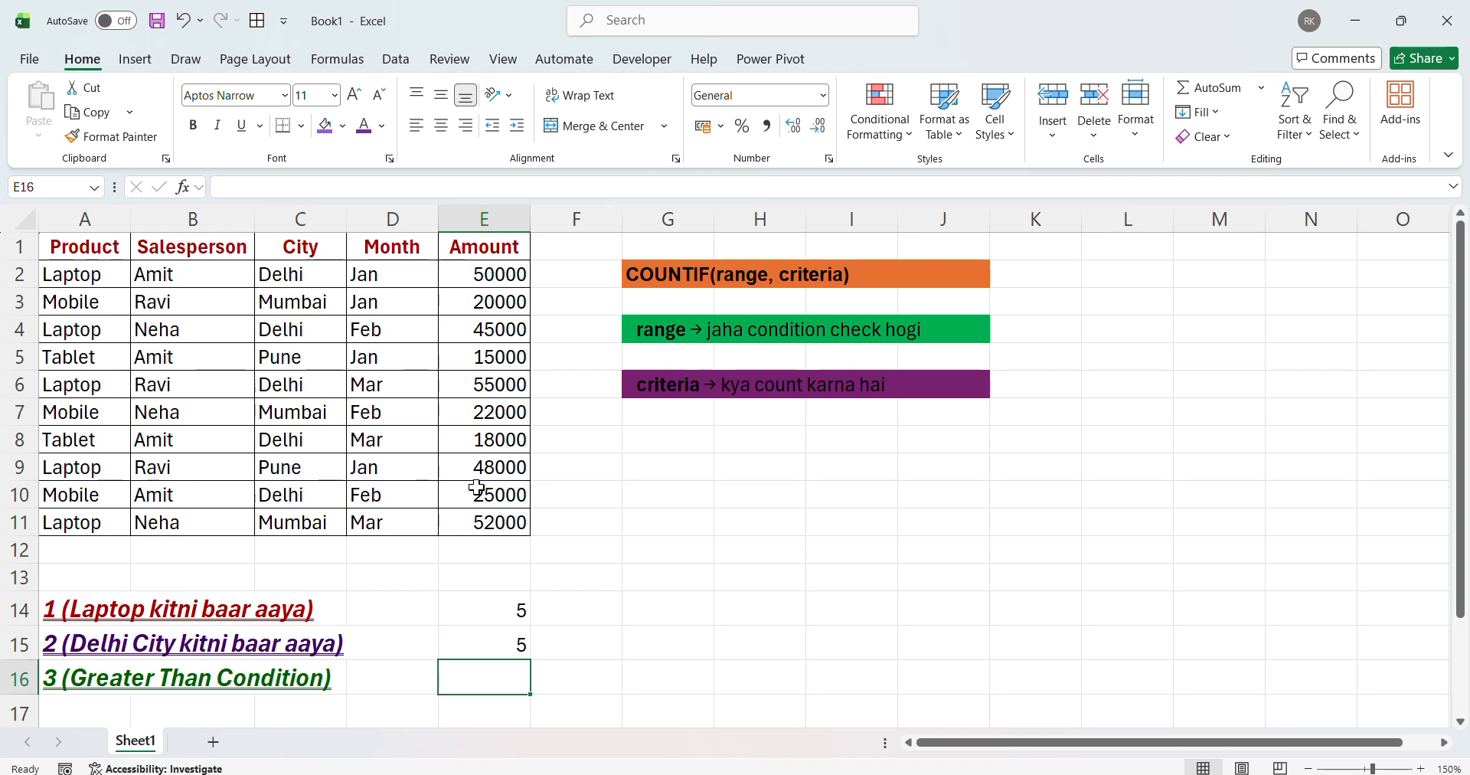
text(=count)
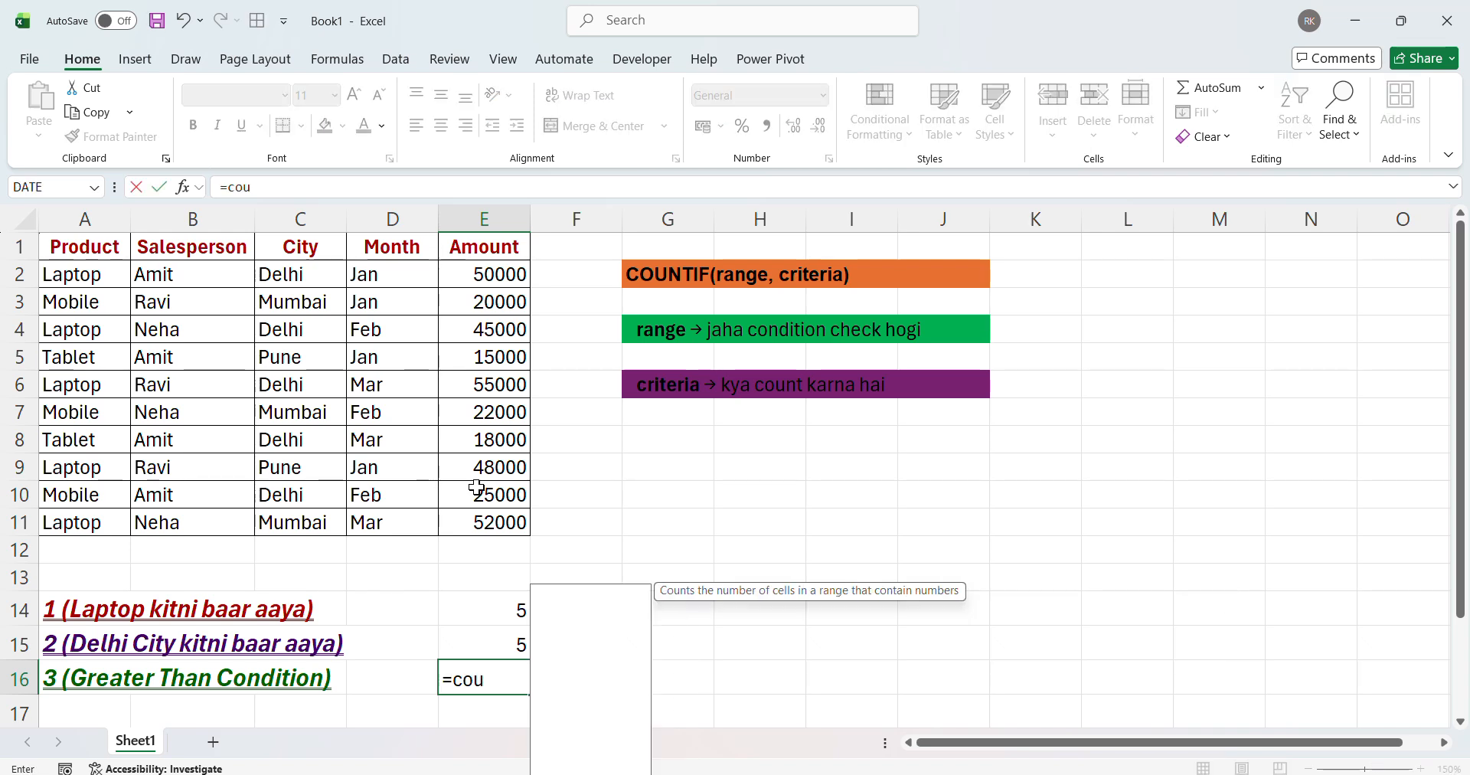
key(Down)
key(Down)
key(Down)
key(Tab)
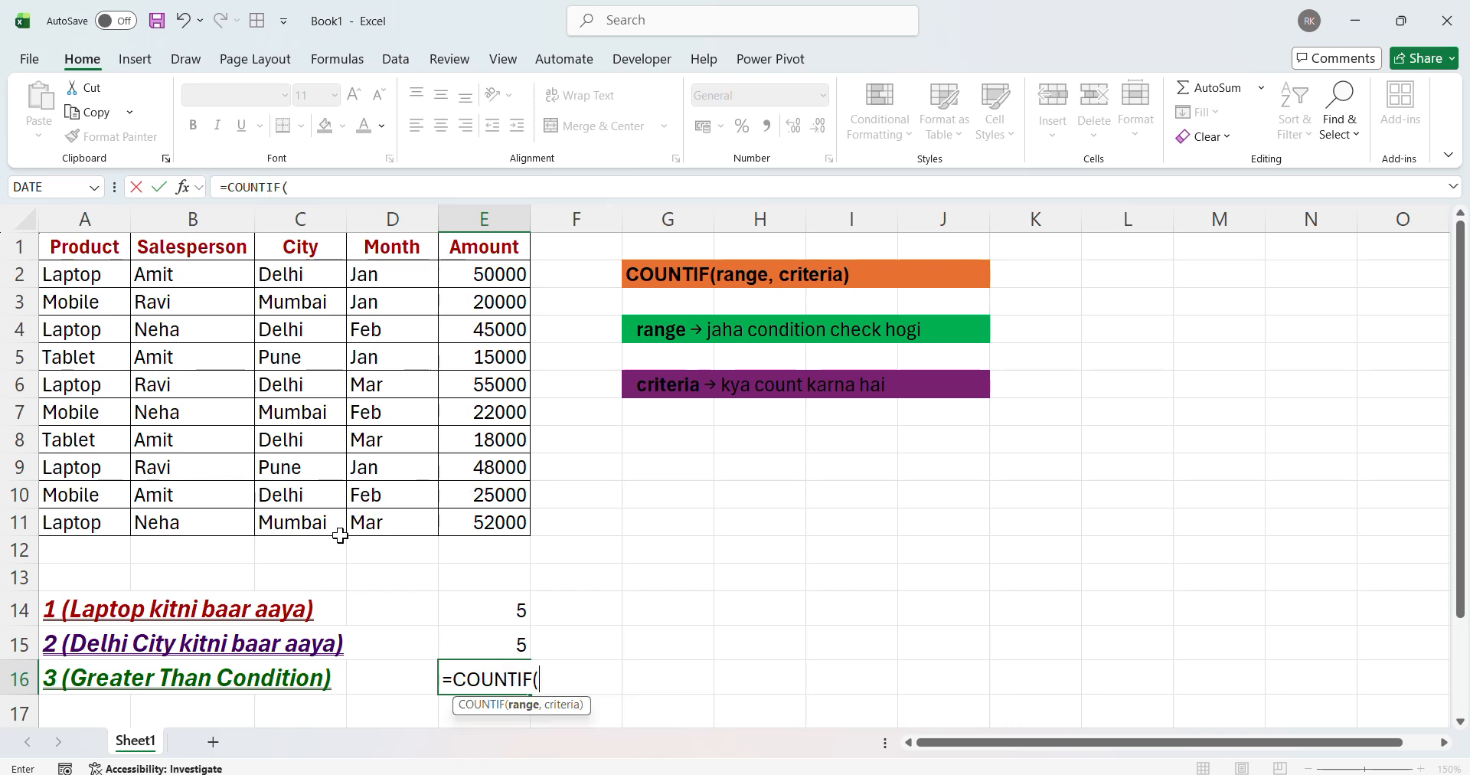
click(487, 248)
key(ctrl+shift+Down)
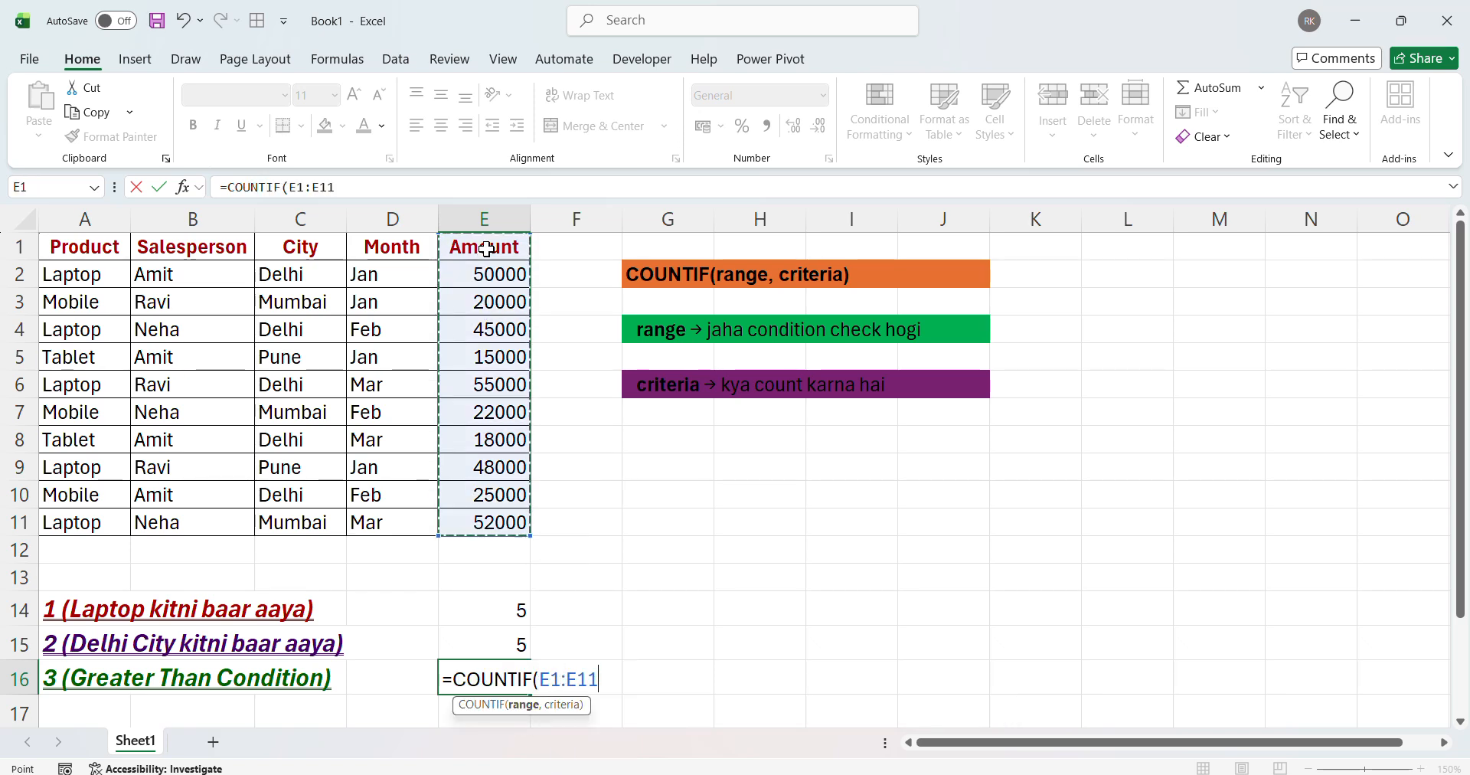
text(,)
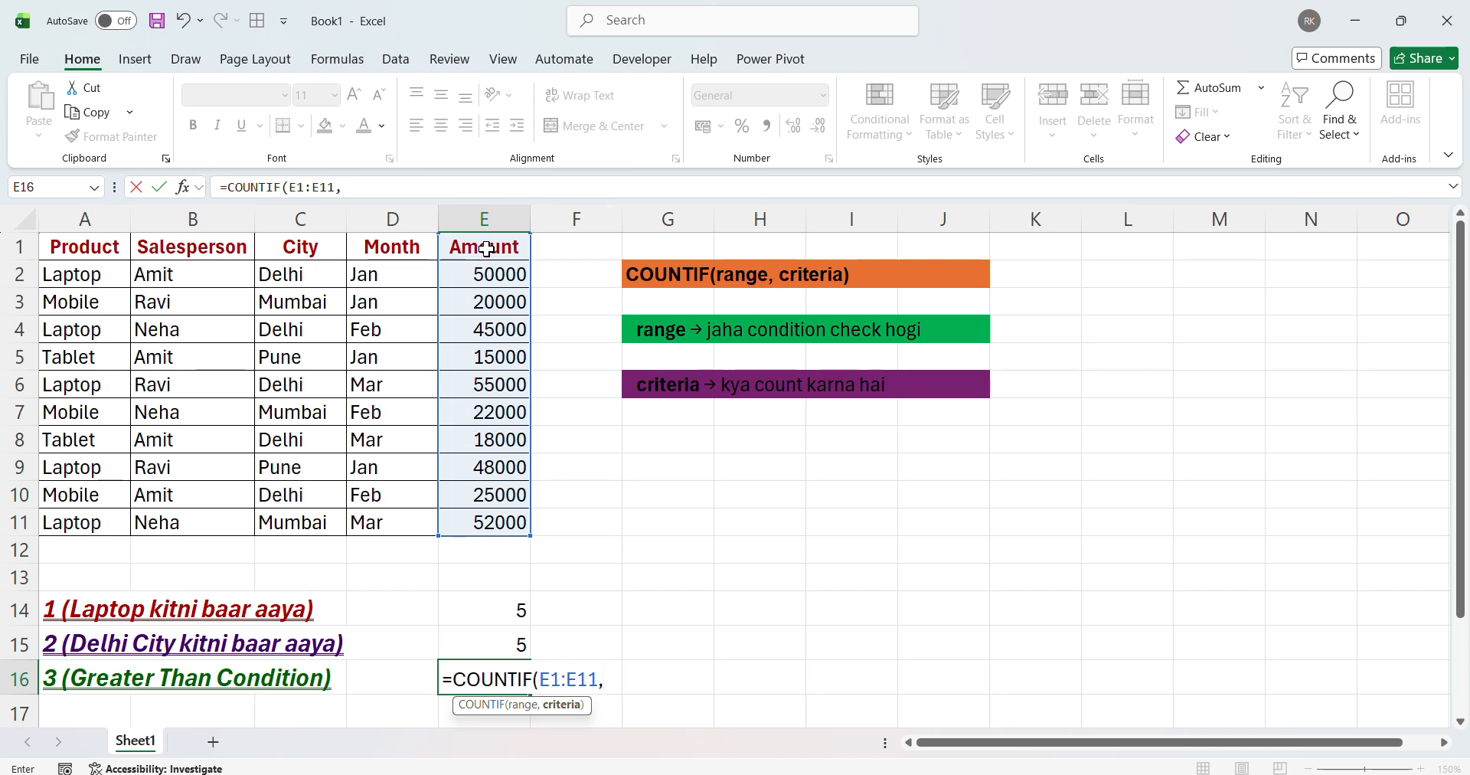
text(">50)
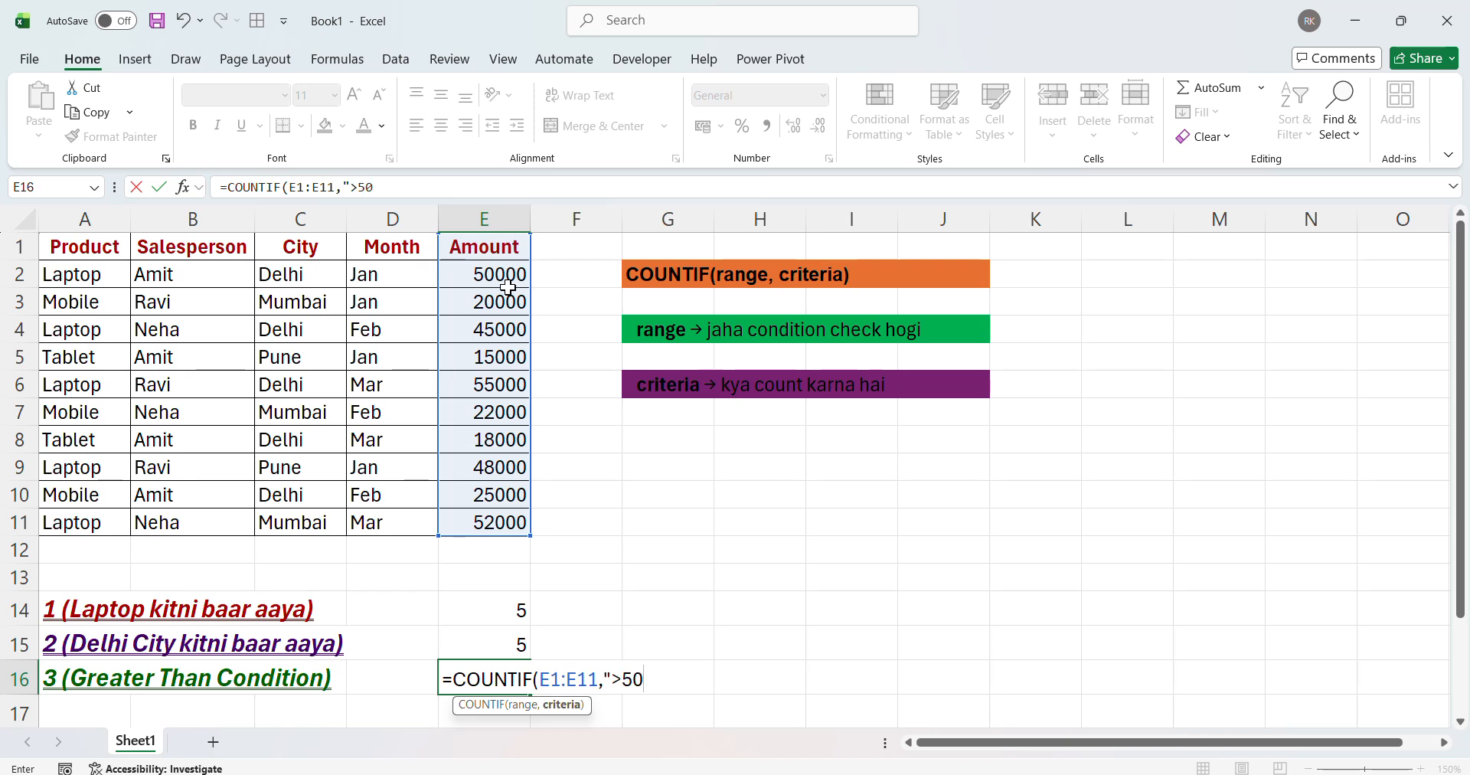
text(00)
text(0")
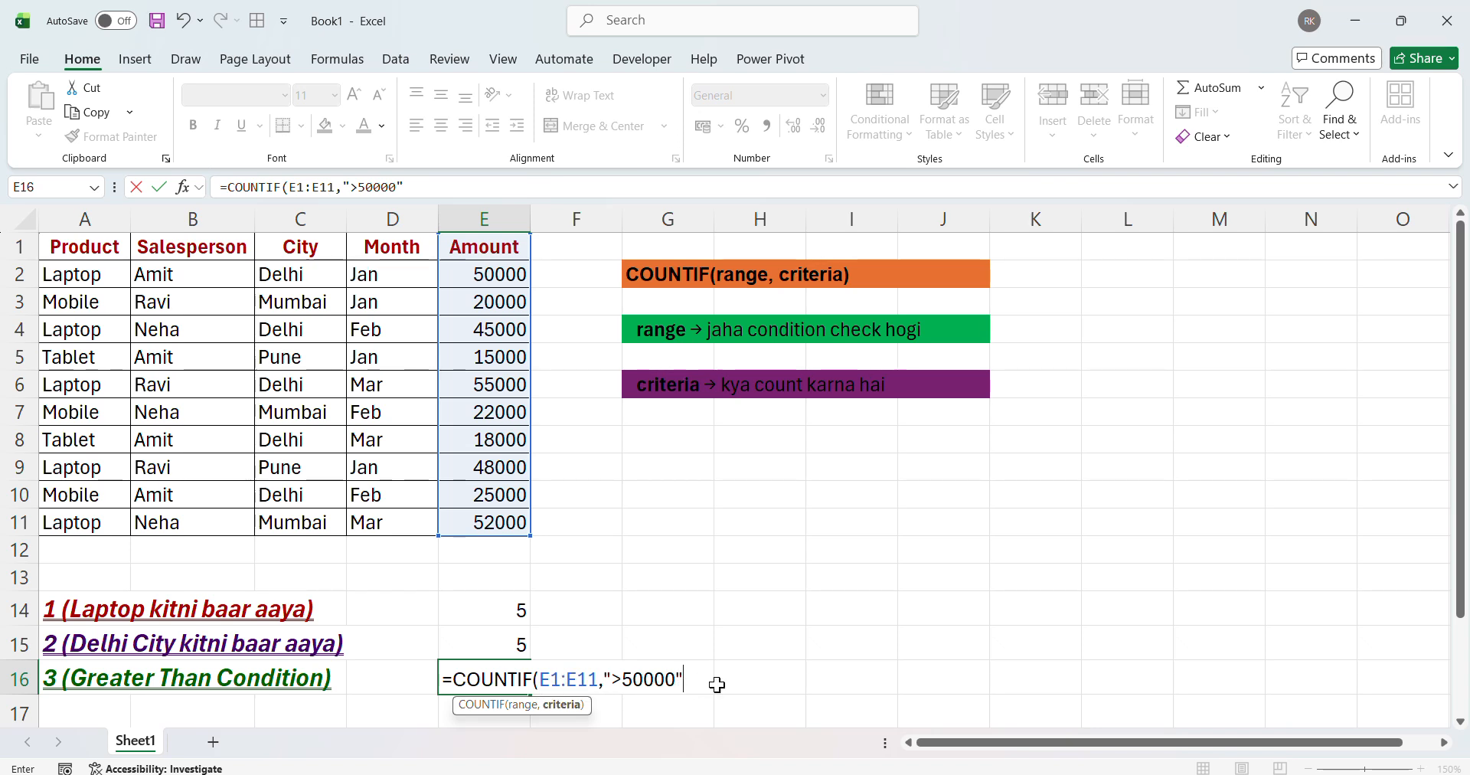
text())
key(ctrl+Return)
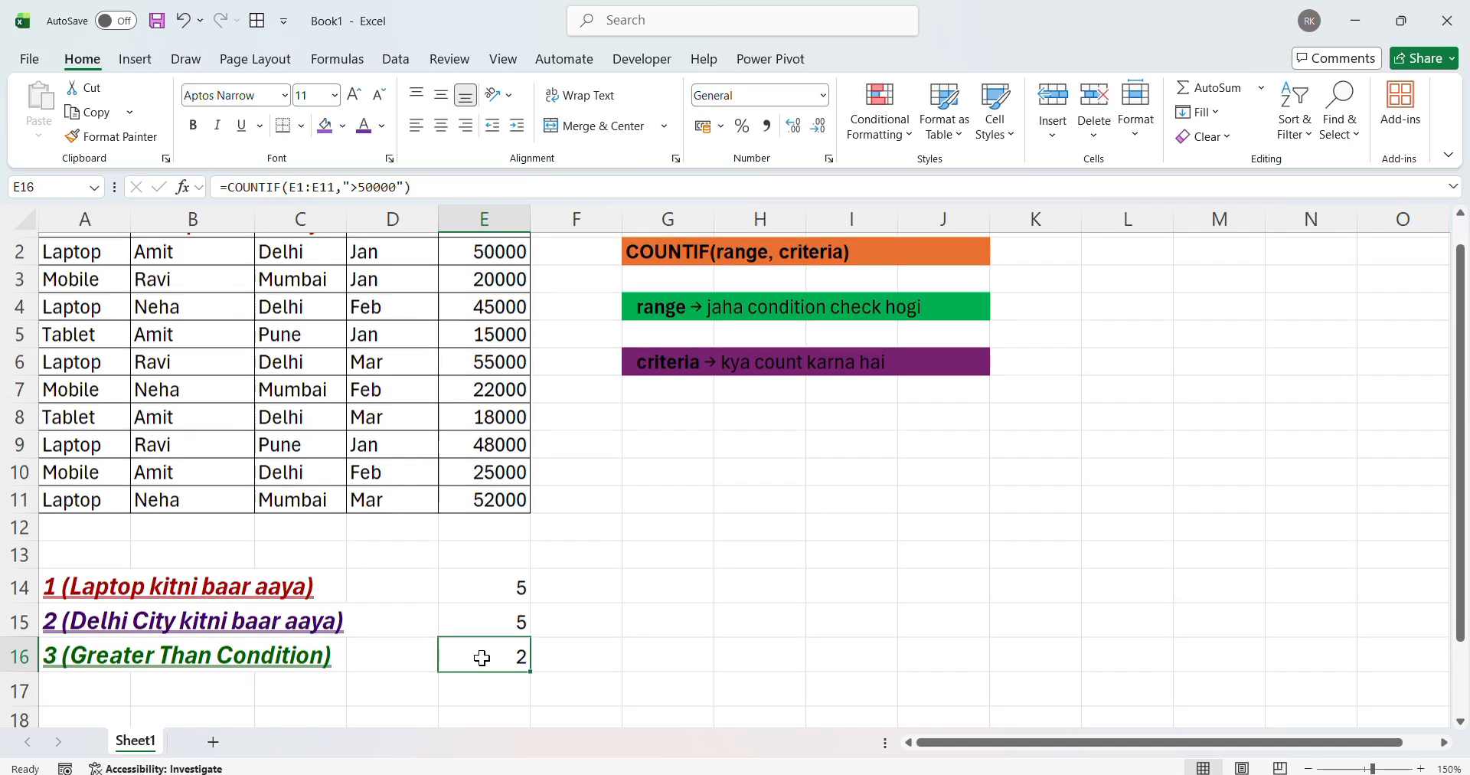
- Check the amounts in E2, E6 and E11 against the greater-than condition and review the formula in E16
scroll(548, 269, up, 1)
click(494, 276)
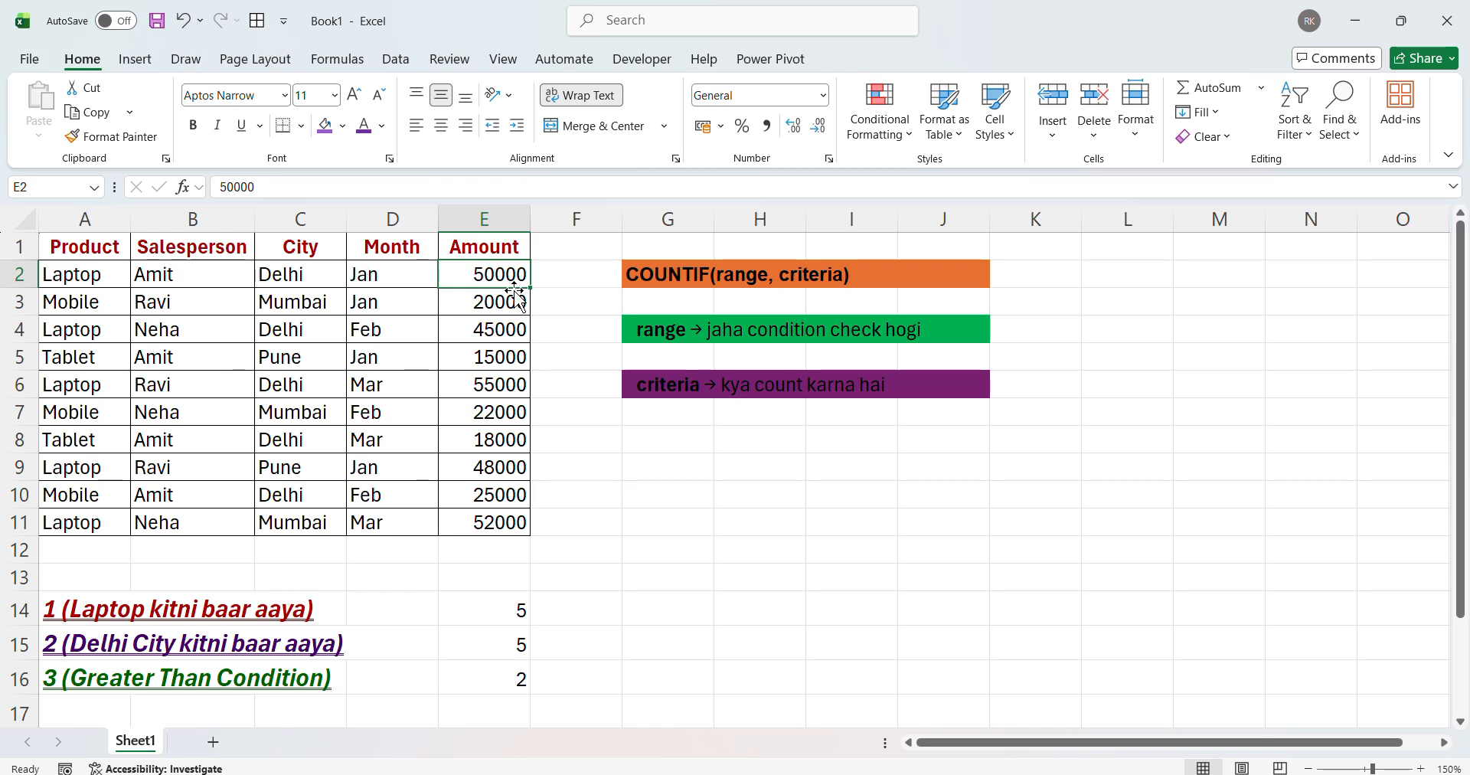
click(508, 385)
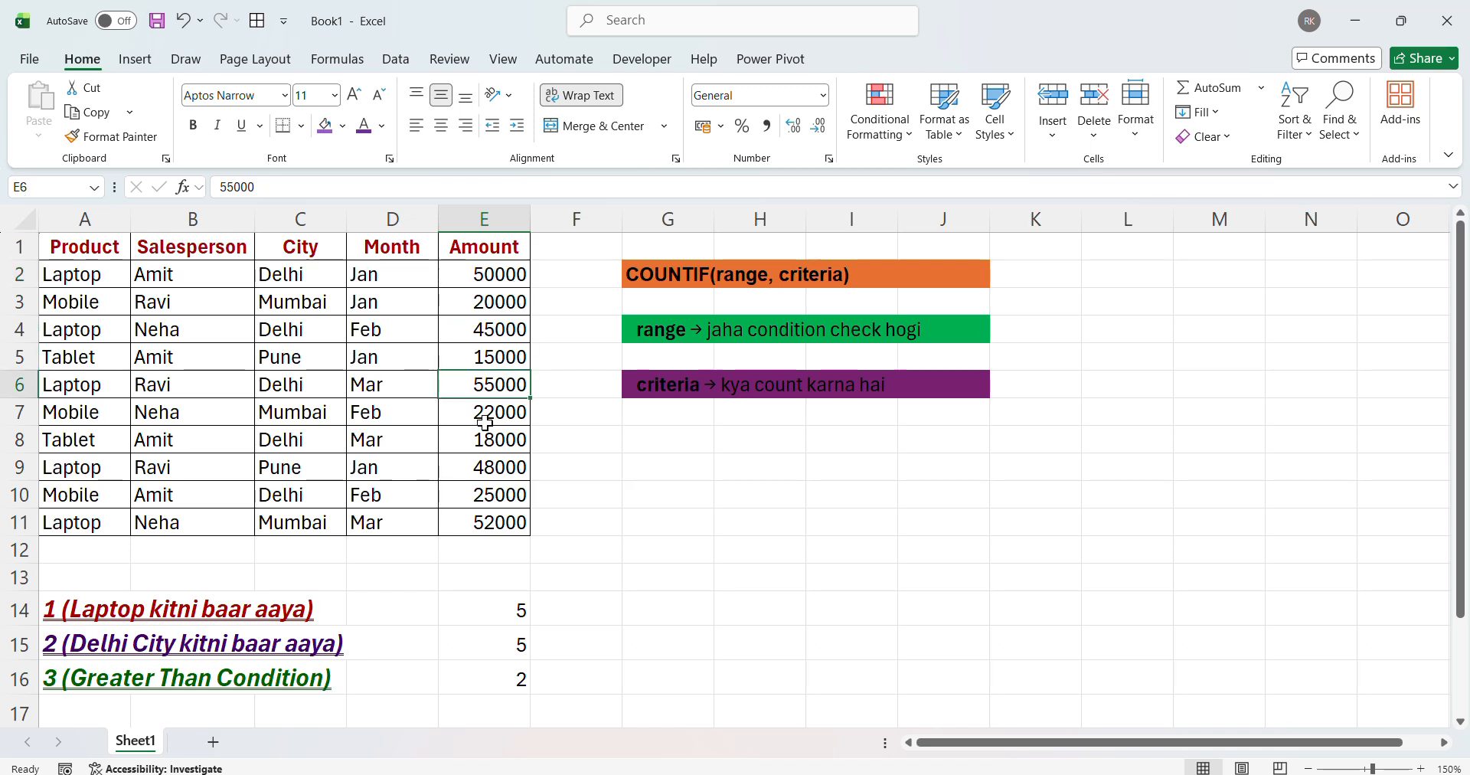
click(488, 522)
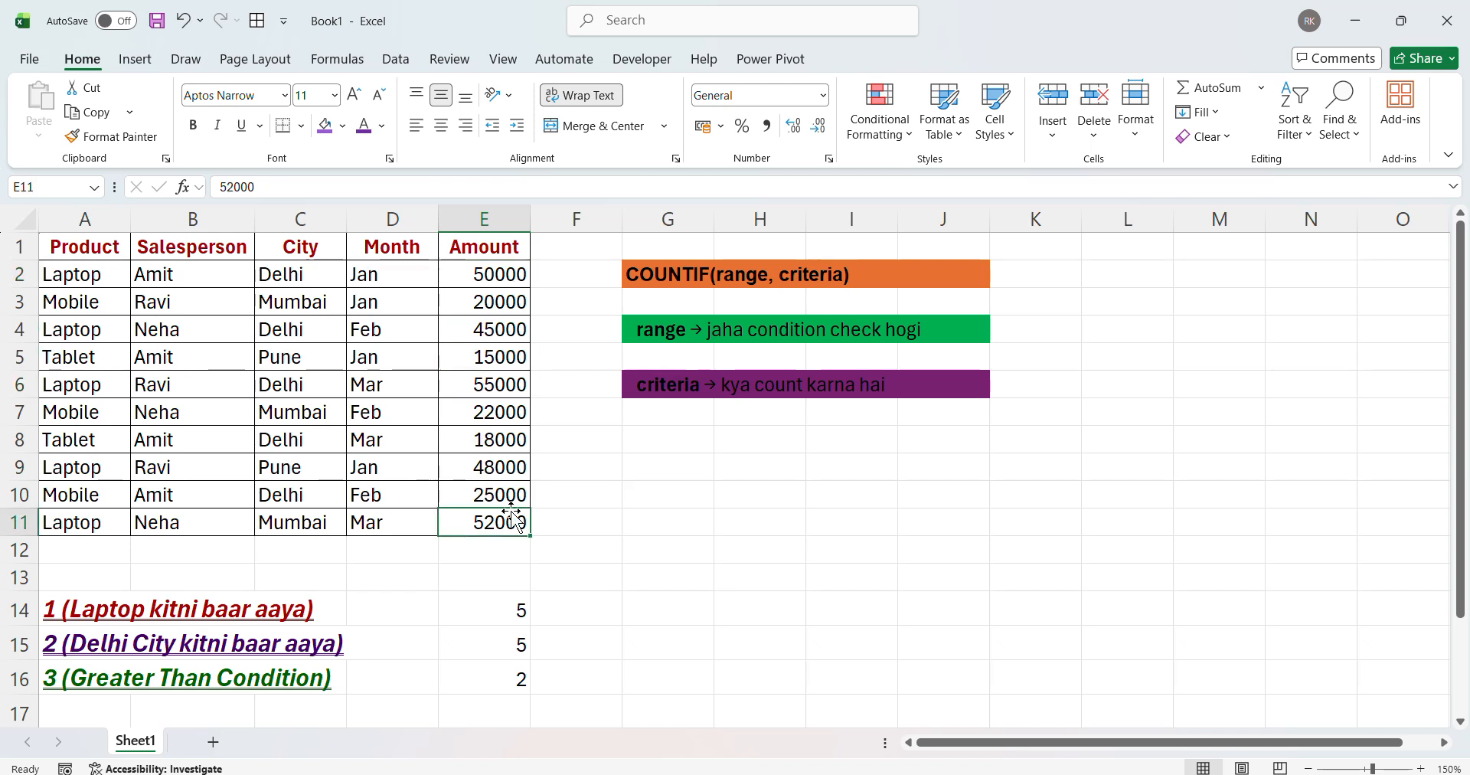
click(476, 680)
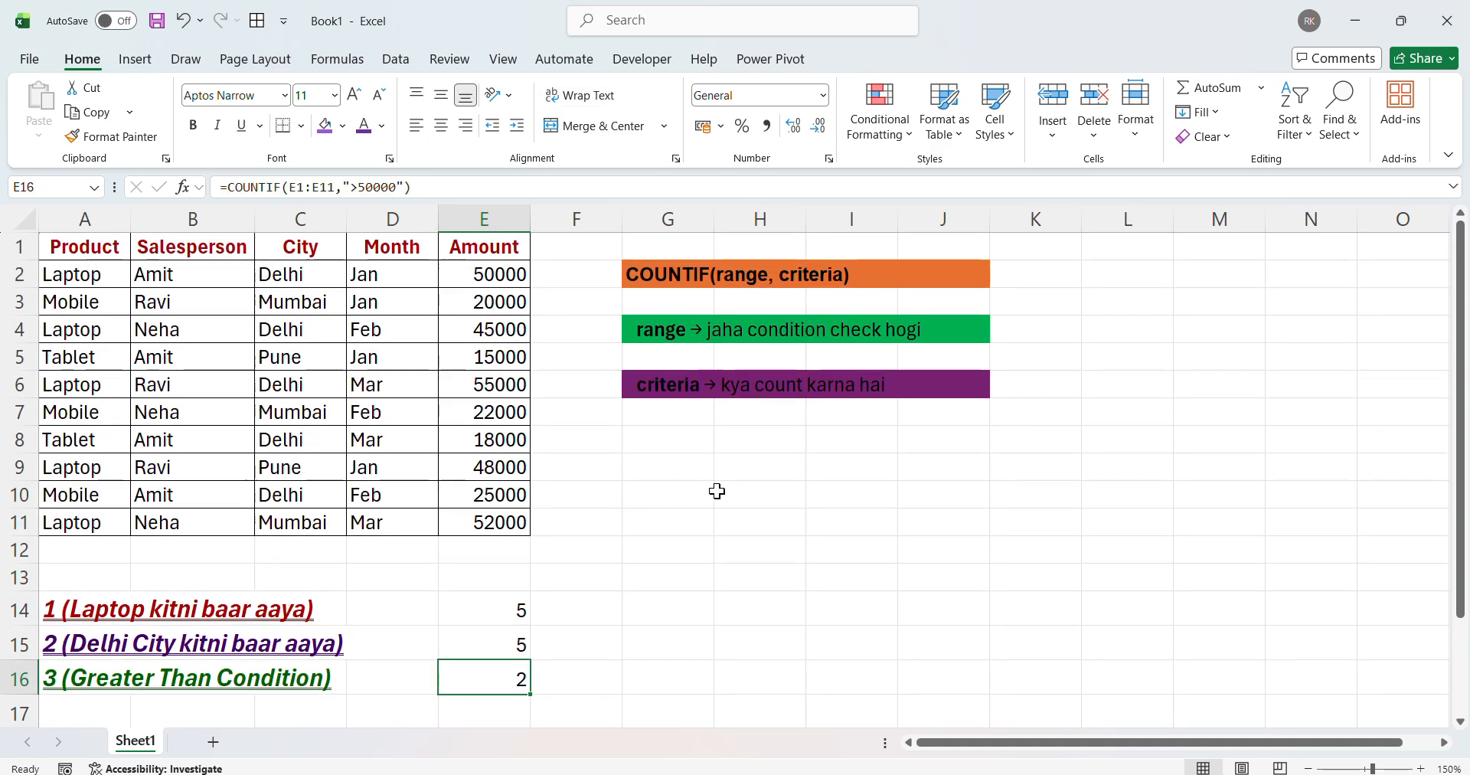